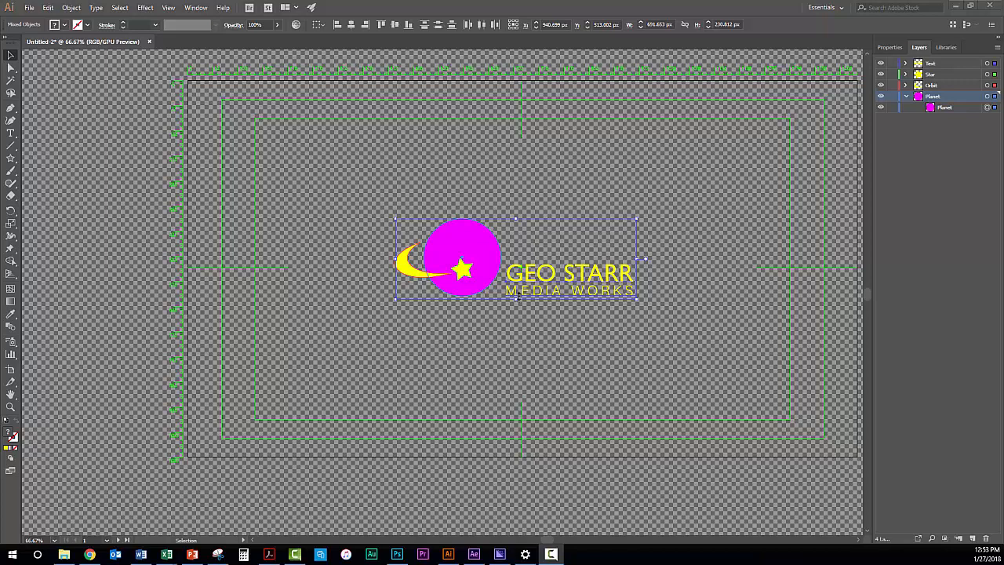
Create a new document from the HDV/HDTV 1080 film and video preset, 1920 x 1080 px
{"action": "left_click", "coordinate": [30, 9]}
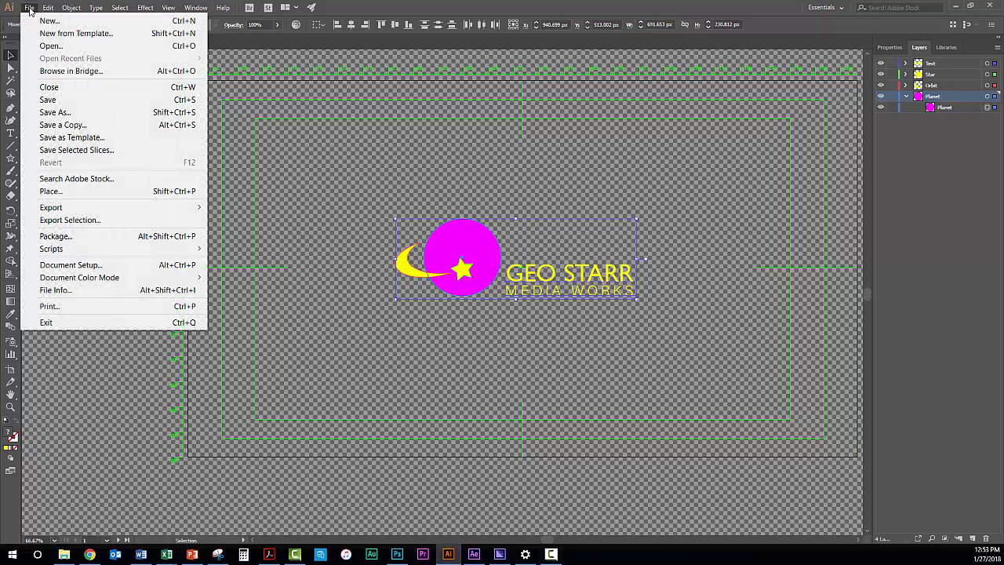
{"action": "left_click", "coordinate": [42, 22]}
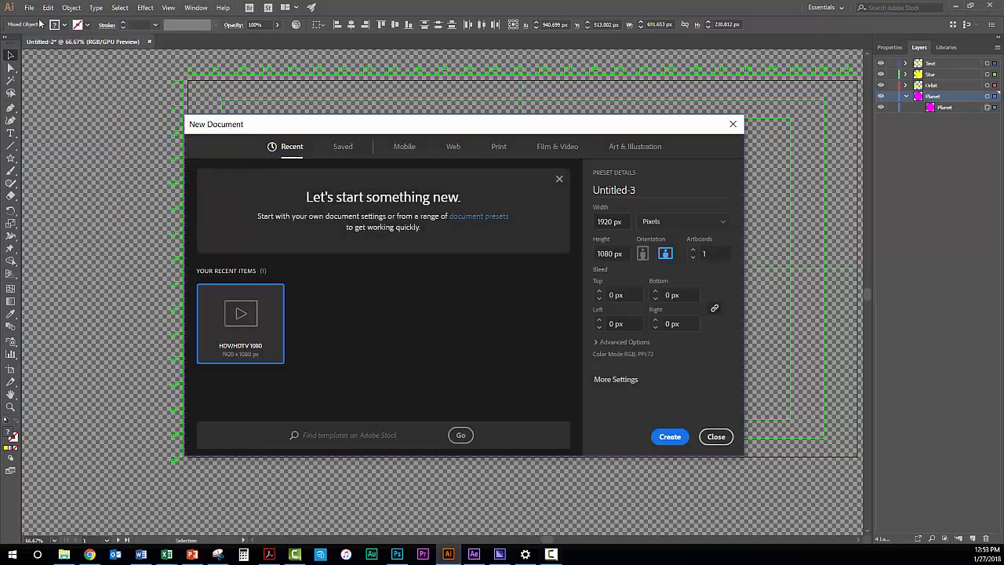
{"action": "left_click", "coordinate": [550, 149]}
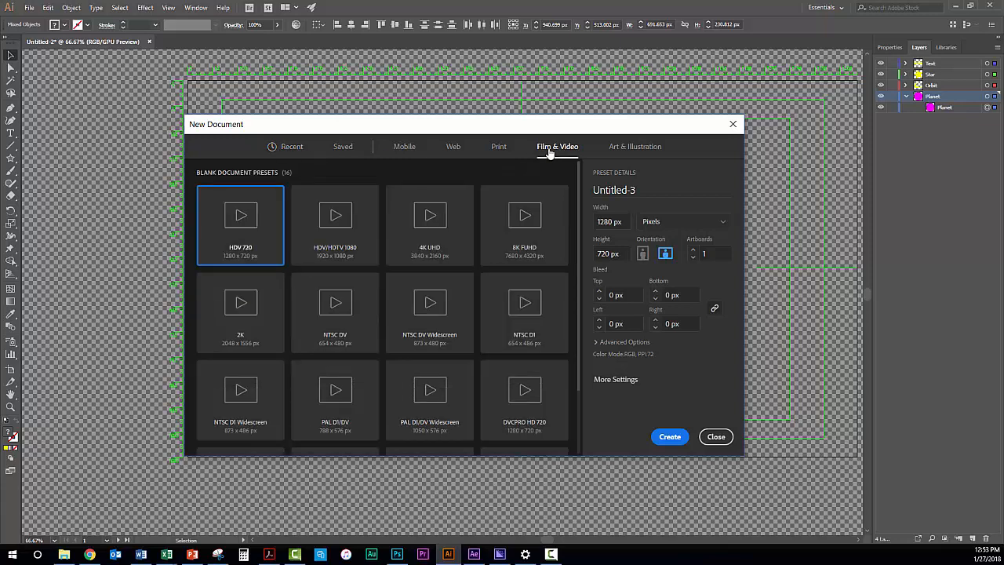
{"action": "left_click", "coordinate": [339, 235]}
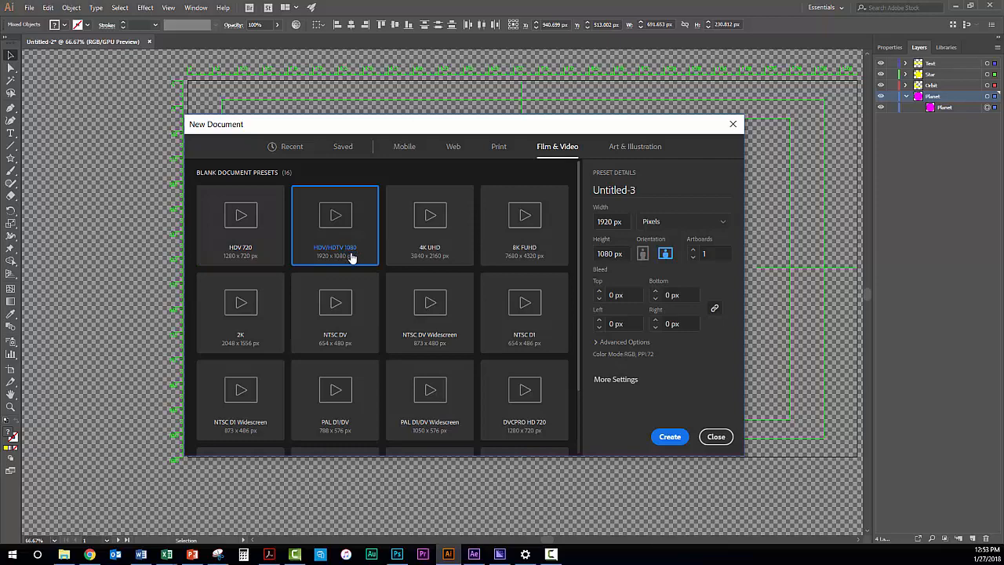
{"action": "left_click", "coordinate": [670, 438]}
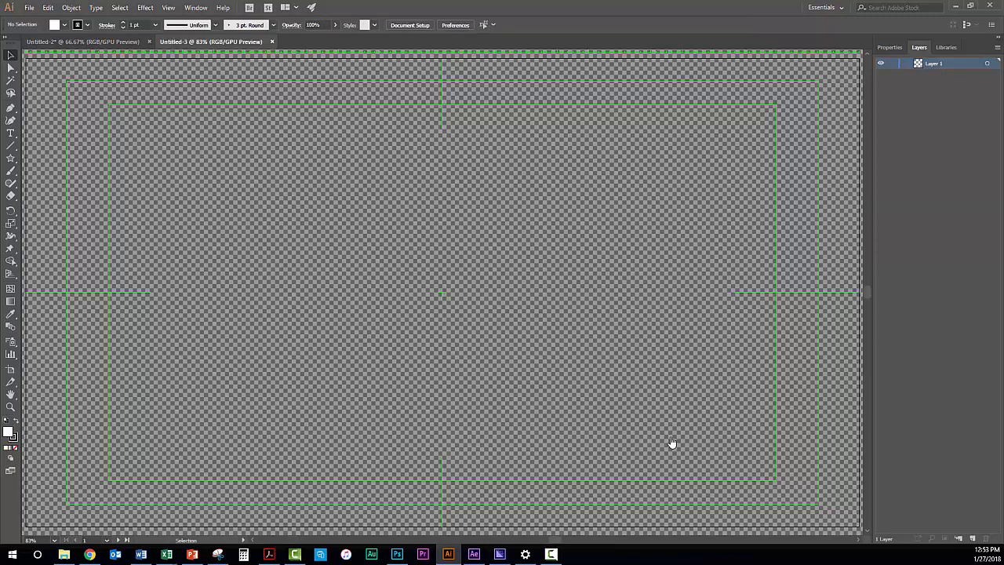
Place Geo Starr Logo Thumb.jpg as a linked image, with its corner near the artboard's upper-left corner
{"action": "left_click", "coordinate": [29, 8]}
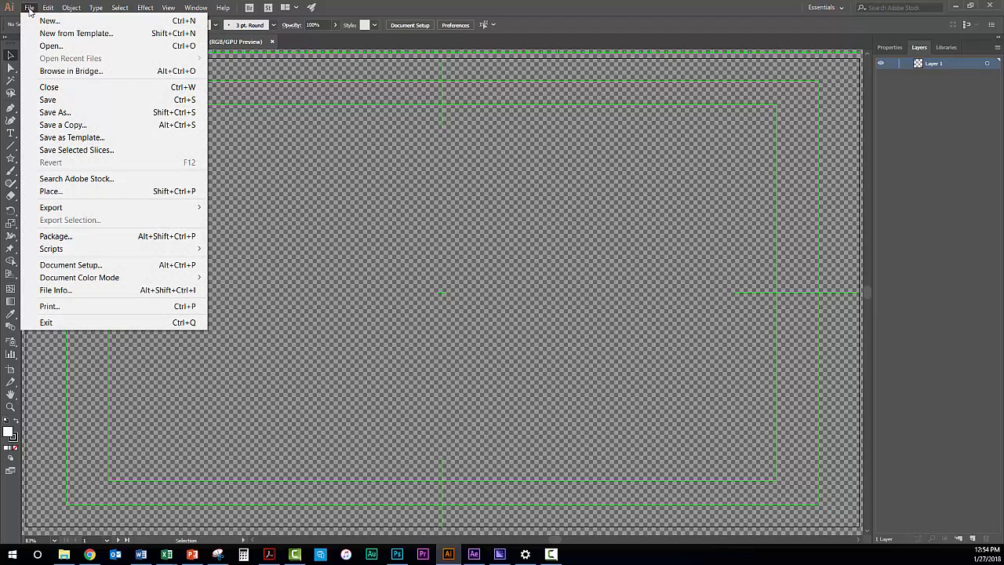
{"action": "left_click", "coordinate": [48, 193]}
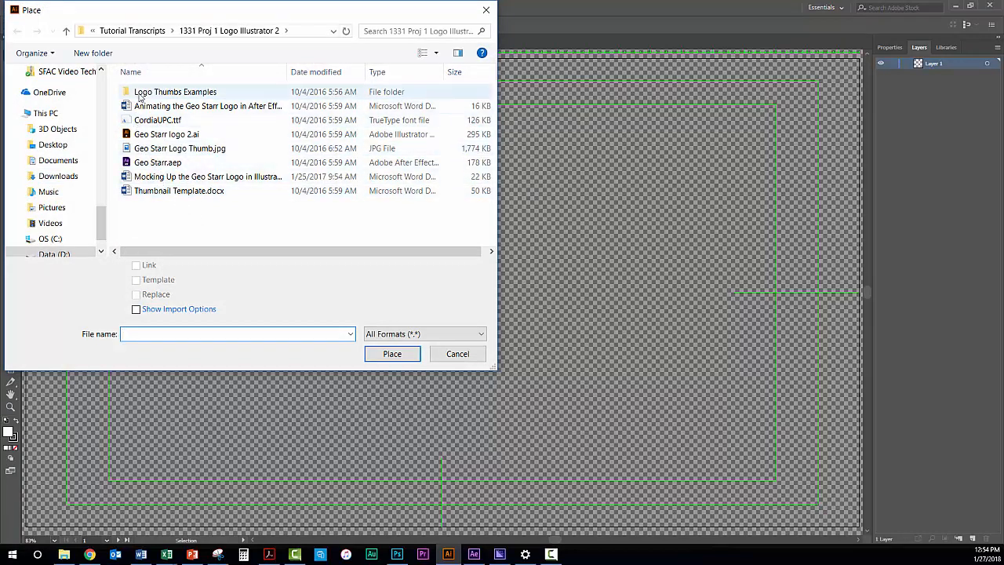
{"action": "left_click", "coordinate": [152, 151]}
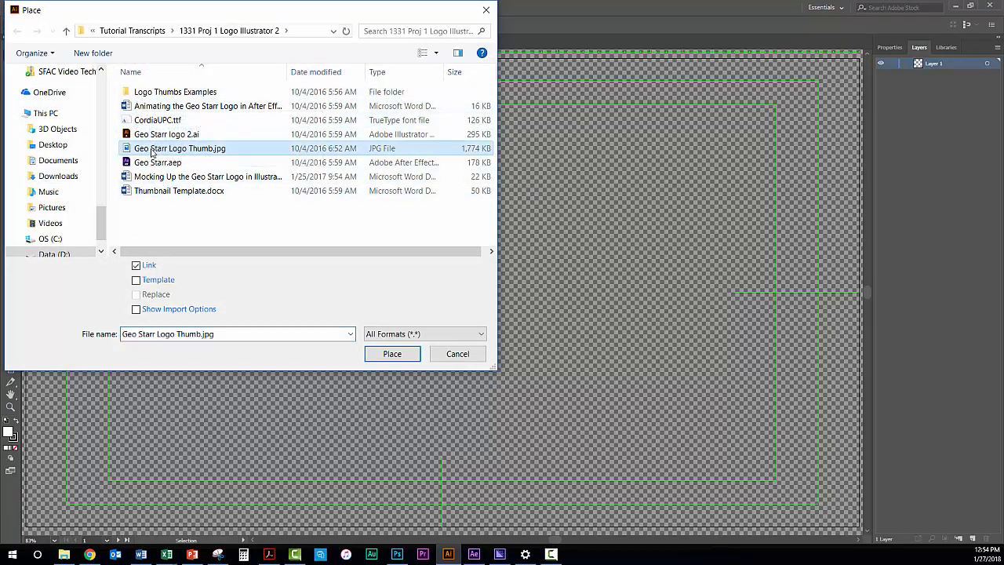
{"action": "left_click", "coordinate": [394, 355]}
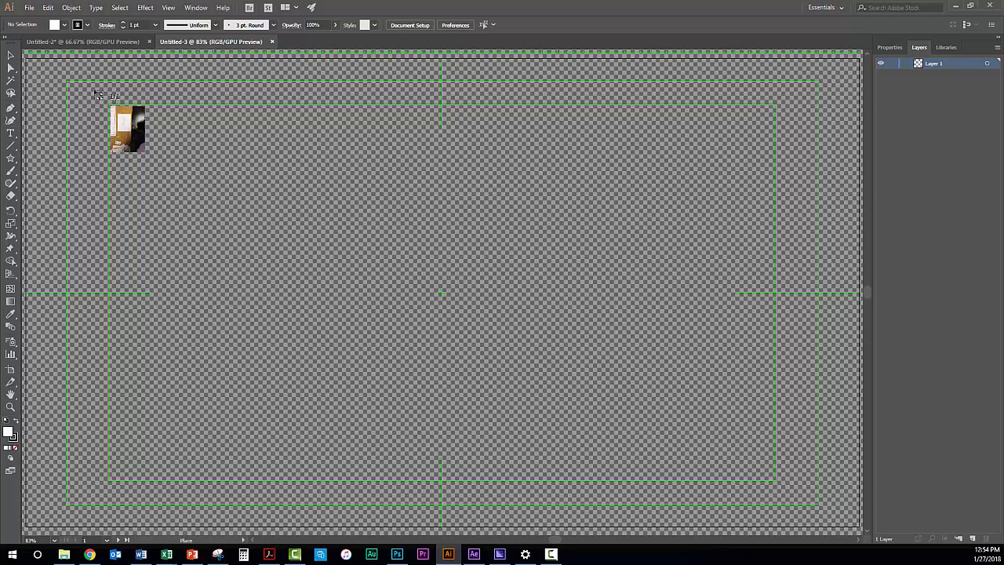
{"action": "left_click", "coordinate": [97, 95]}
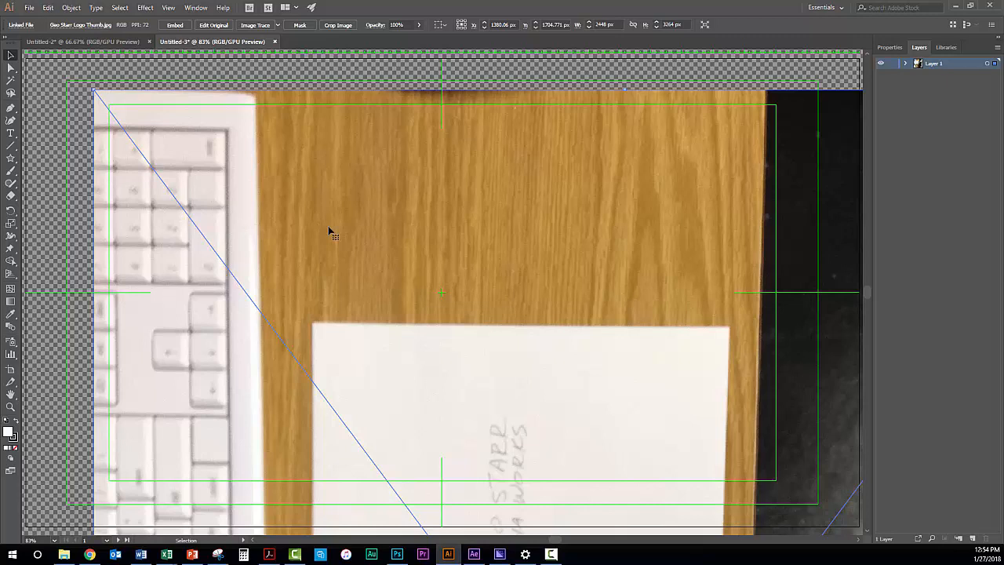
{"action": "left_click", "coordinate": [193, 9]}
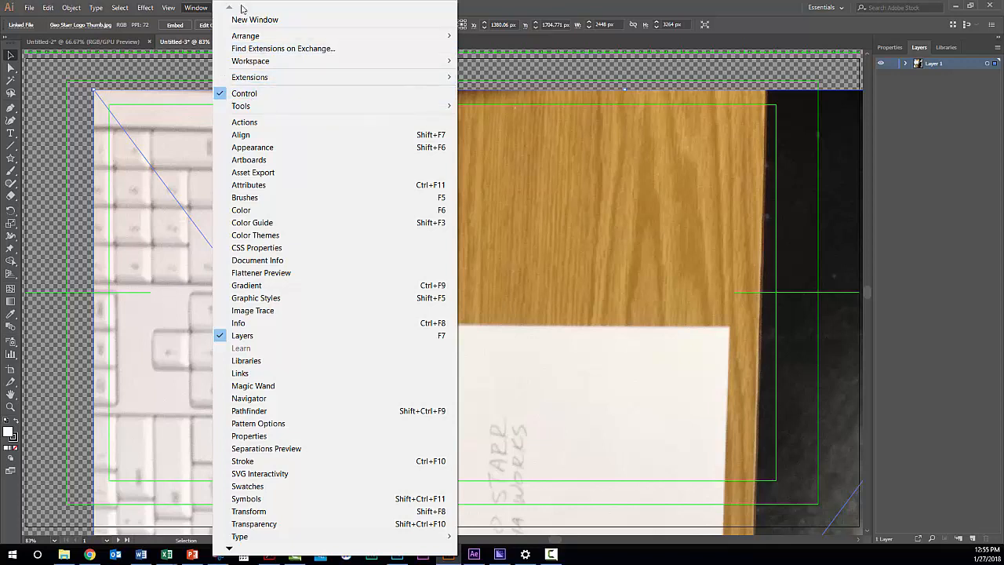
{"action": "left_click", "coordinate": [484, 9]}
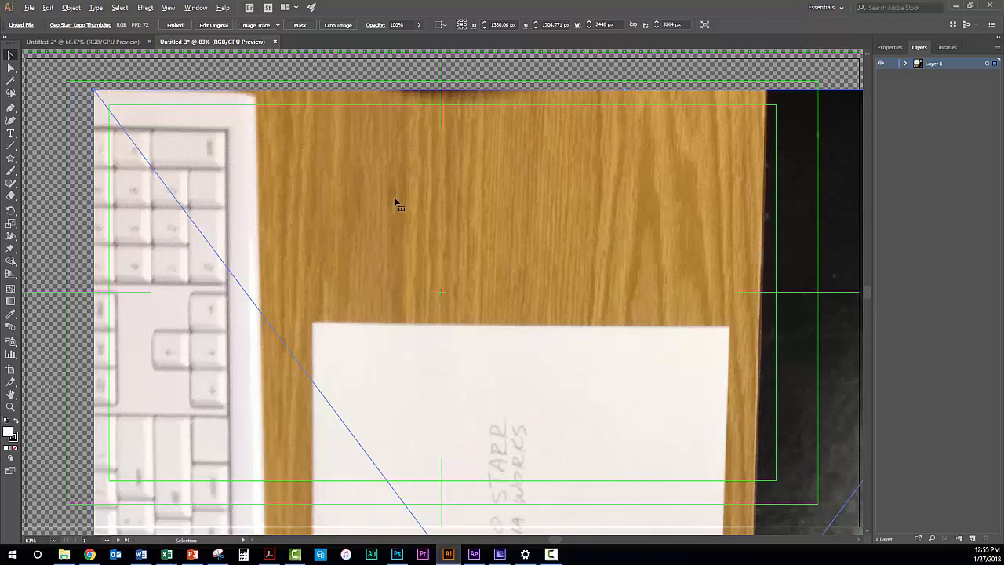
Rotate the placed photo 270° so the sketch reads upright, and move it so the sheet of paper lies over the artboard
{"action": "scroll", "coordinate": [358, 218], "scroll_direction": "down", "scroll_amount": 5}
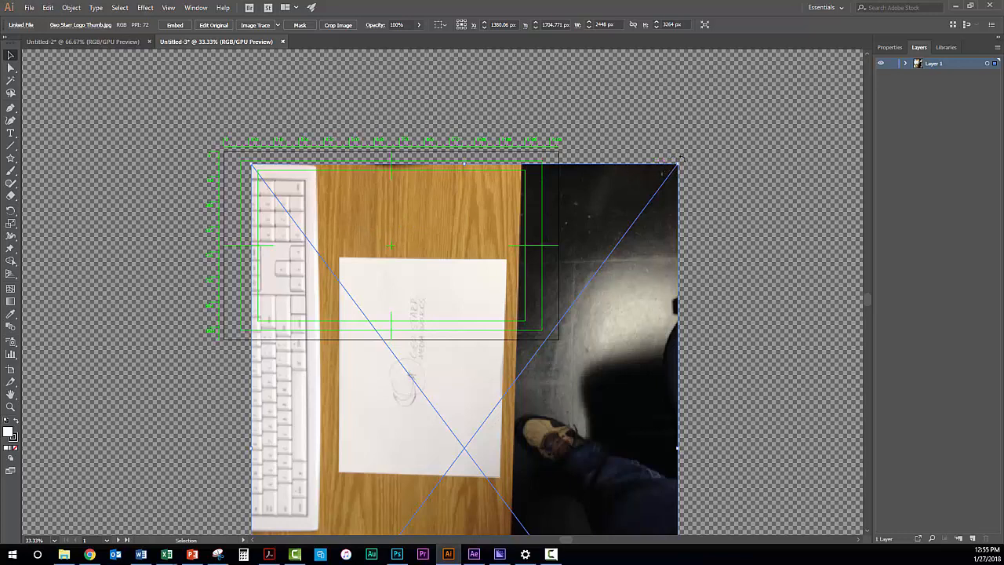
{"action": "left_click_drag", "start_coordinate": [681, 159], "coordinate": [642, 508]}
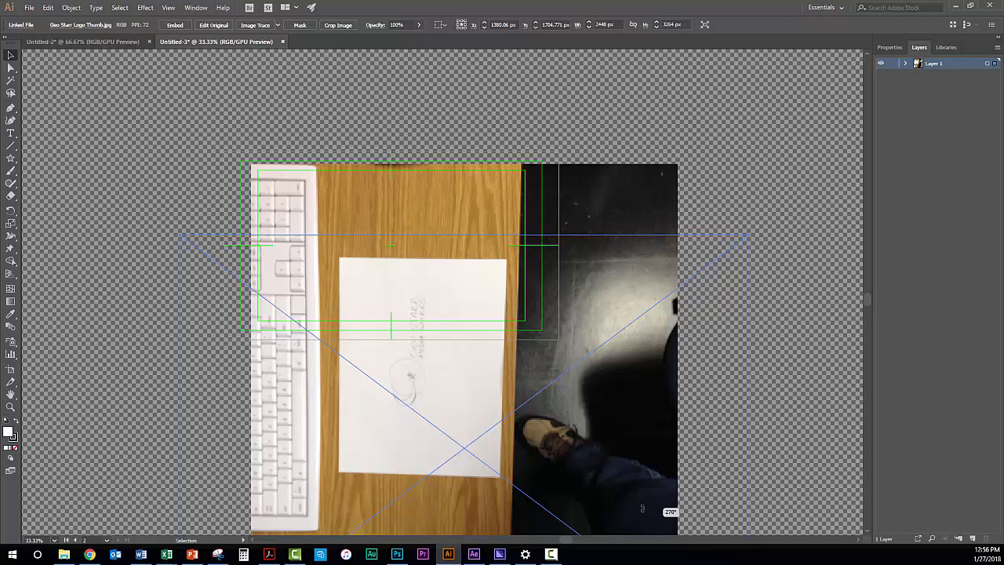
{"action": "left_click_drag", "start_coordinate": [642, 508], "coordinate": [644, 509]}
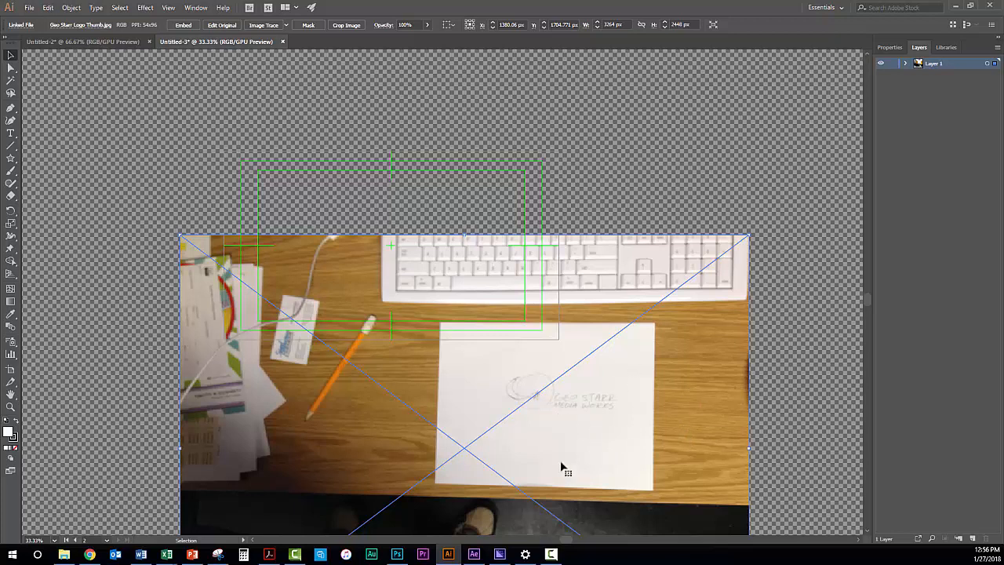
{"action": "left_click_drag", "start_coordinate": [587, 439], "coordinate": [503, 259]}
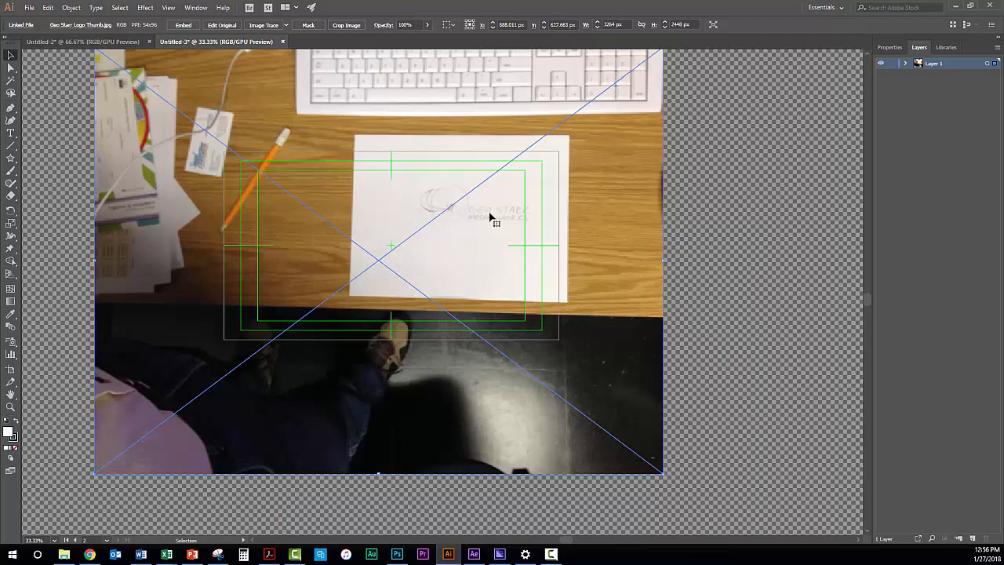
{"action": "left_click_drag", "start_coordinate": [490, 217], "coordinate": [408, 246]}
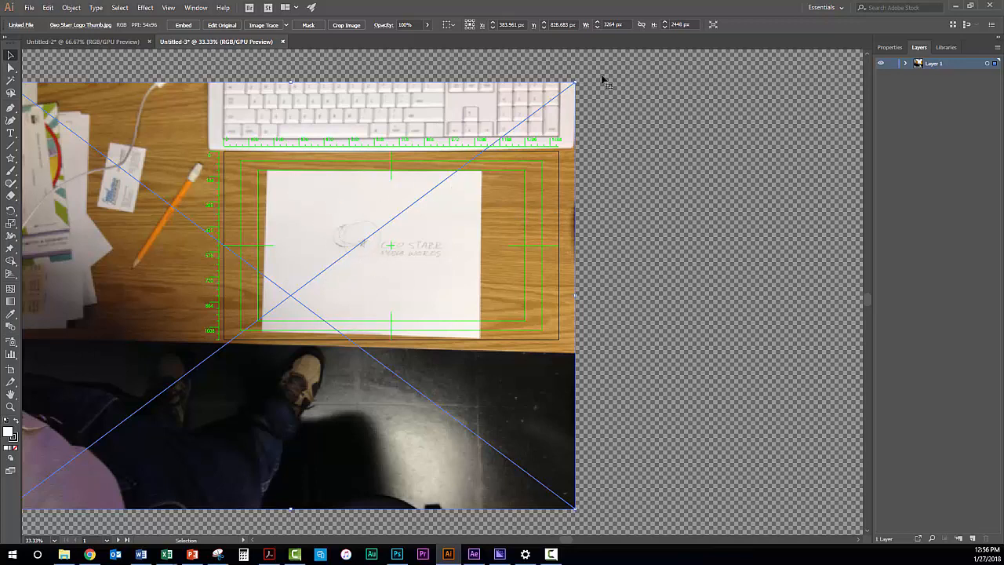
Try enlarging the placed photo proportionally to about 3579 px wide, and undo the resize
{"action": "left_click", "coordinate": [575, 83]}
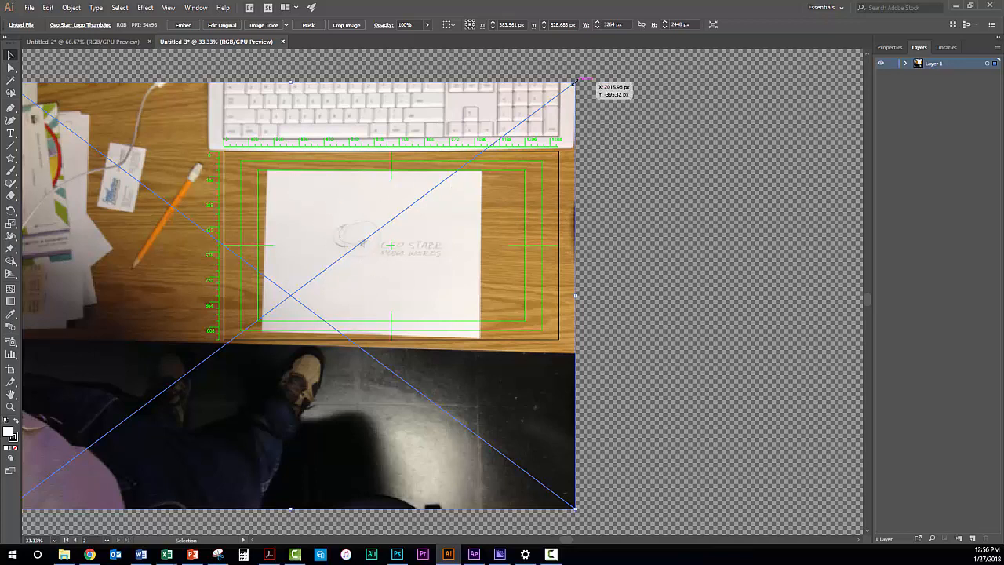
{"action": "left_click_drag", "start_coordinate": [575, 81], "coordinate": [632, 98]}
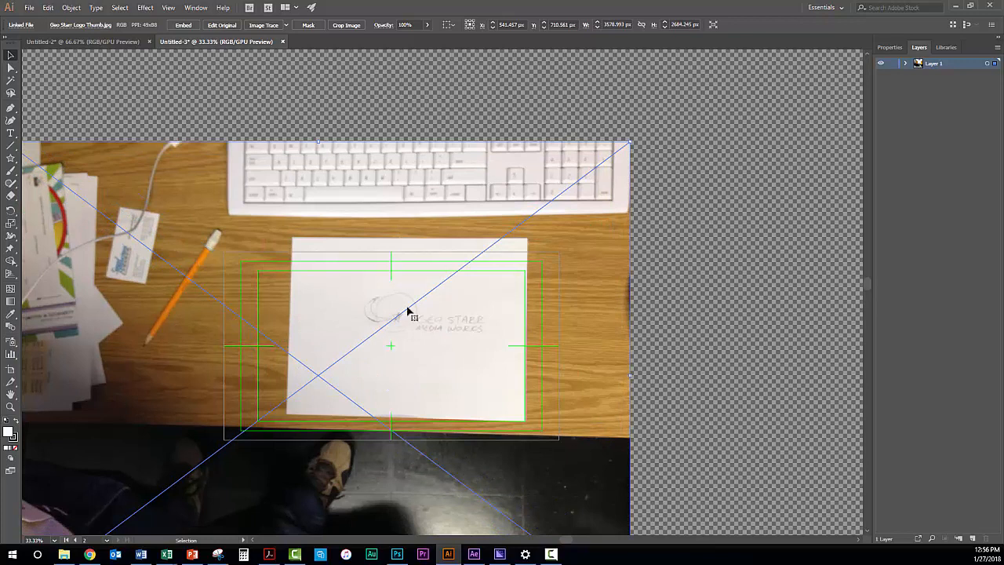
{"action": "key", "text": "ctrl+z"}
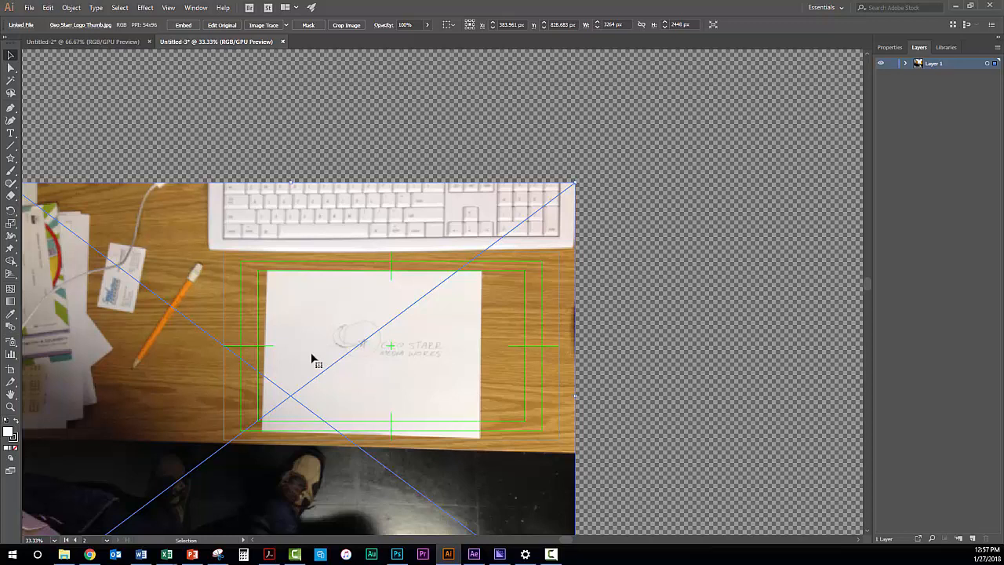
Draw a circle about 204 px across over the sketched planet with the Ellipse tool, and fill it with RGB Magenta
{"action": "scroll", "coordinate": [330, 353], "scroll_direction": "up", "scroll_amount": 3}
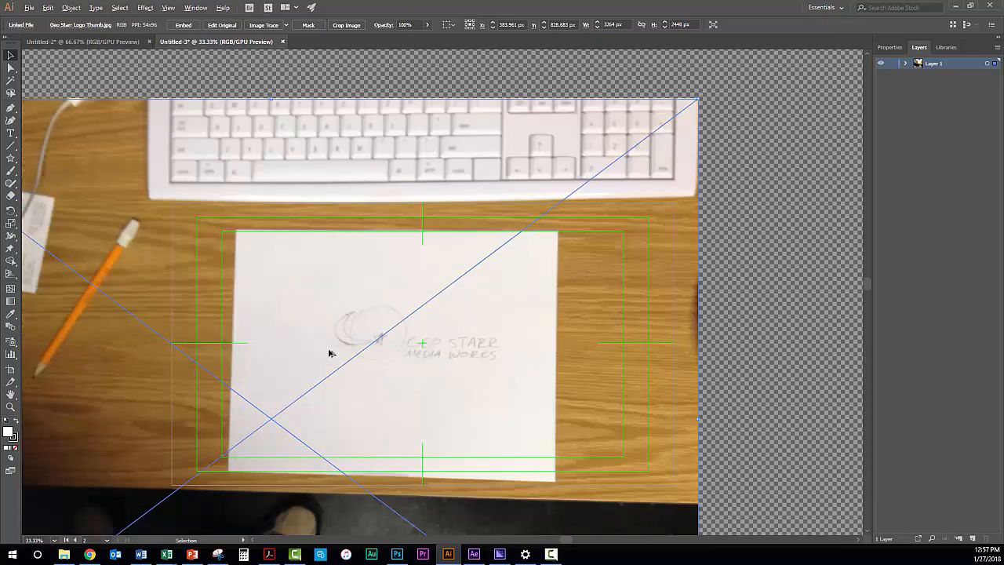
{"action": "scroll", "coordinate": [330, 353], "scroll_direction": "up", "scroll_amount": 4}
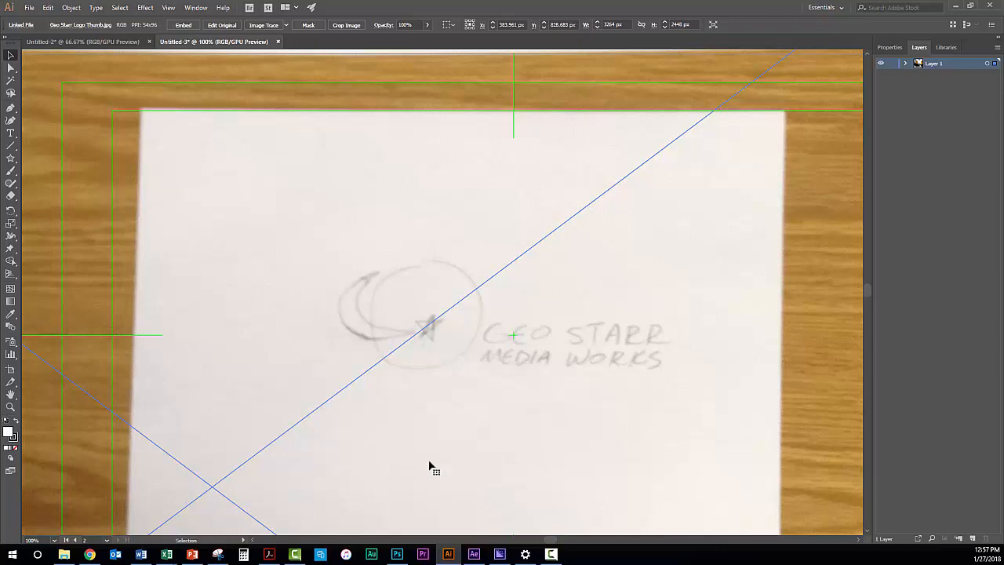
{"action": "key", "text": "space"}
{"action": "mouse_move", "coordinate": [430, 466]}
{"action": "left_mouse_down"}
{"action": "mouse_move", "coordinate": [387, 428]}
{"action": "mouse_move", "coordinate": [415, 390]}
{"action": "mouse_move", "coordinate": [463, 492]}
{"action": "mouse_move", "coordinate": [381, 423]}
{"action": "mouse_move", "coordinate": [469, 451]}
{"action": "mouse_move", "coordinate": [388, 444]}
{"action": "mouse_move", "coordinate": [401, 387]}
{"action": "mouse_move", "coordinate": [446, 408]}
{"action": "mouse_move", "coordinate": [421, 440]}
{"action": "mouse_move", "coordinate": [391, 448]}
{"action": "mouse_move", "coordinate": [397, 431]}
{"action": "mouse_move", "coordinate": [387, 444]}
{"action": "mouse_move", "coordinate": [380, 435]}
{"action": "mouse_move", "coordinate": [390, 443]}
{"action": "left_mouse_up"}
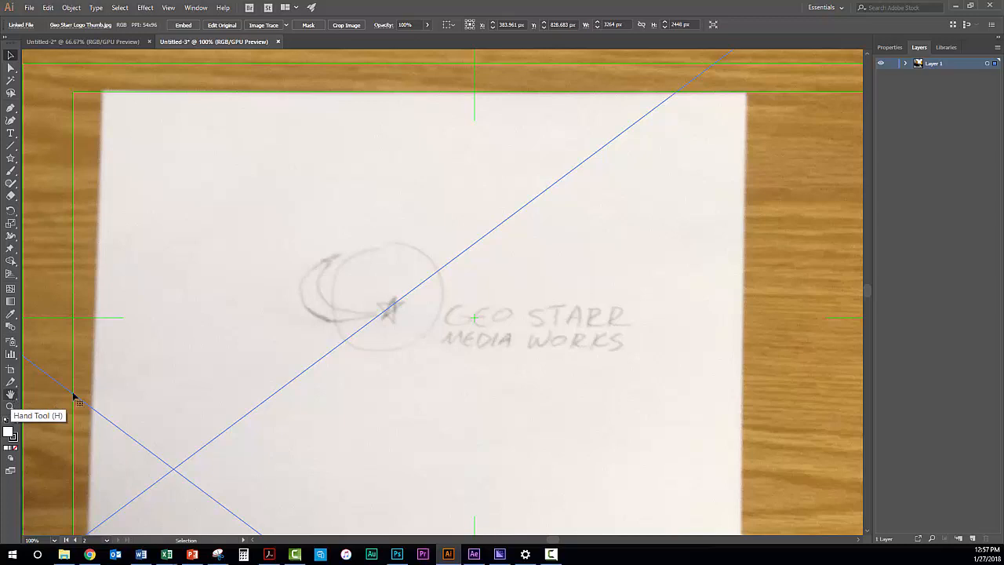
{"action": "left_click", "coordinate": [10, 396]}
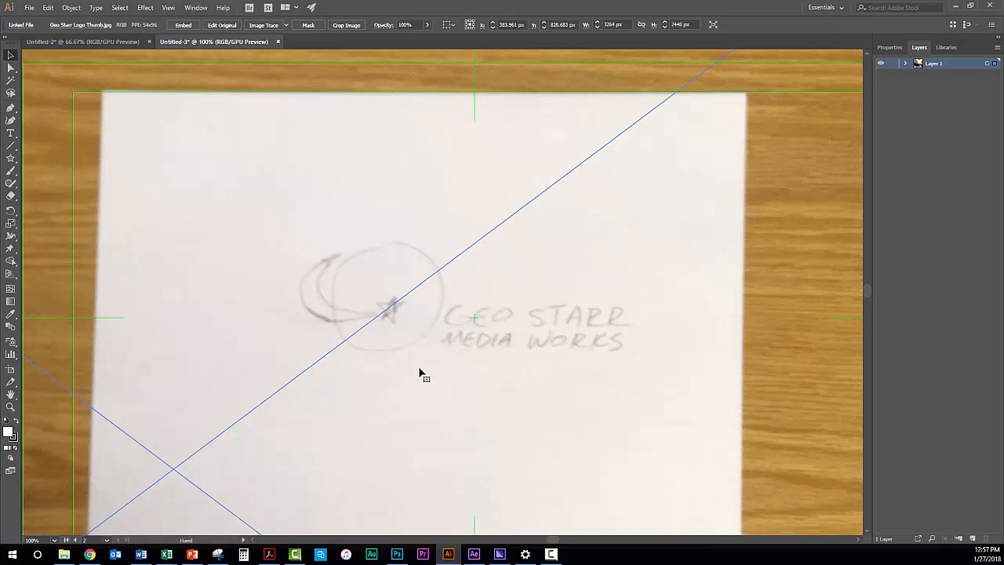
{"action": "key", "text": "v"}
{"action": "left_click", "coordinate": [11, 159]}
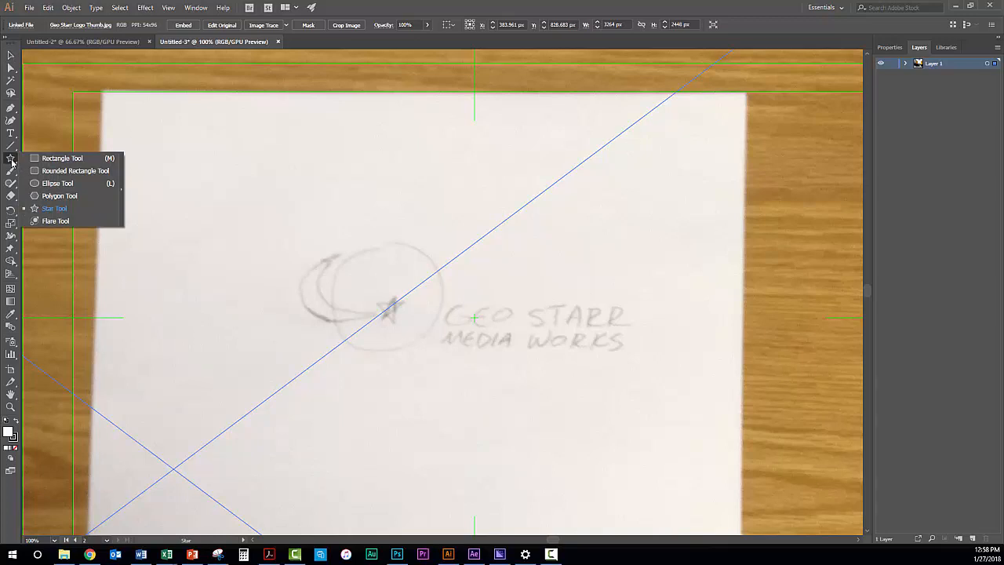
{"action": "left_click", "coordinate": [58, 183]}
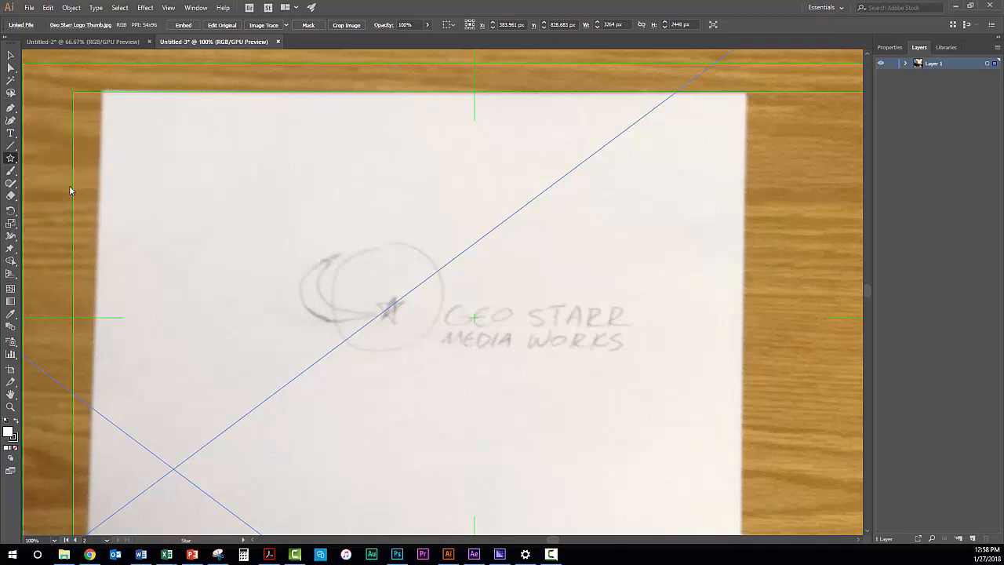
{"action": "left_click", "coordinate": [11, 160]}
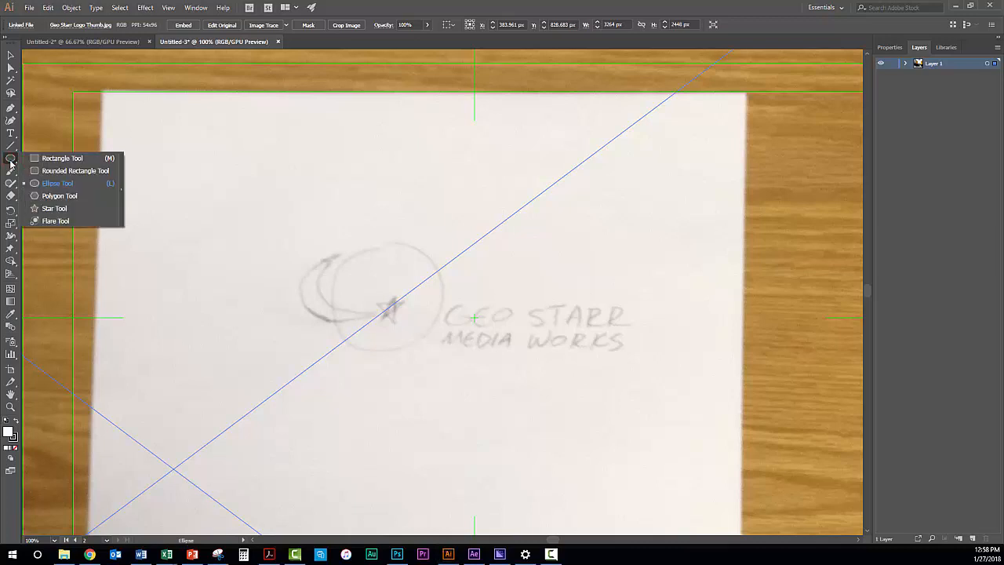
{"action": "left_click", "coordinate": [60, 188]}
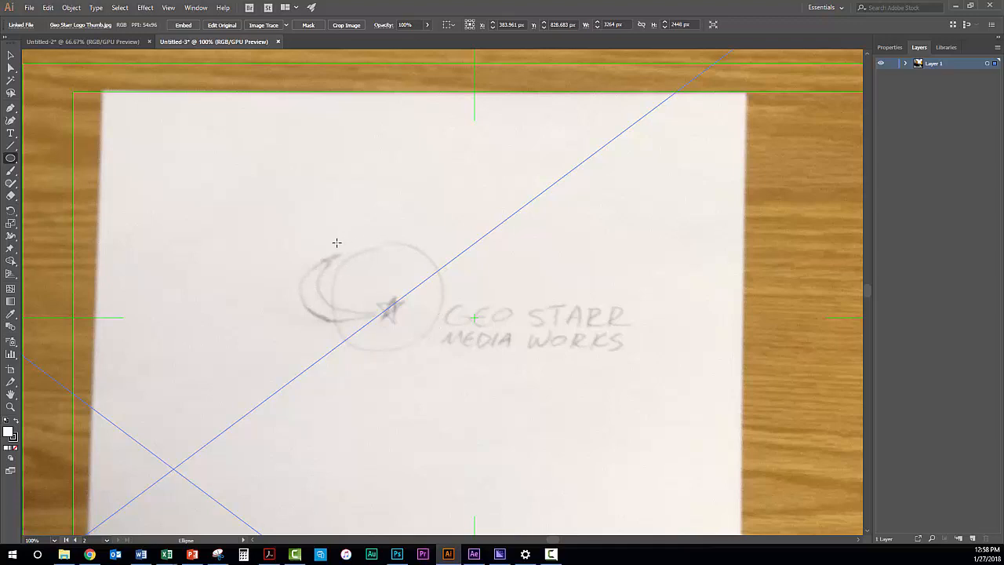
{"action": "left_click_drag", "start_coordinate": [336, 243], "coordinate": [419, 350]}
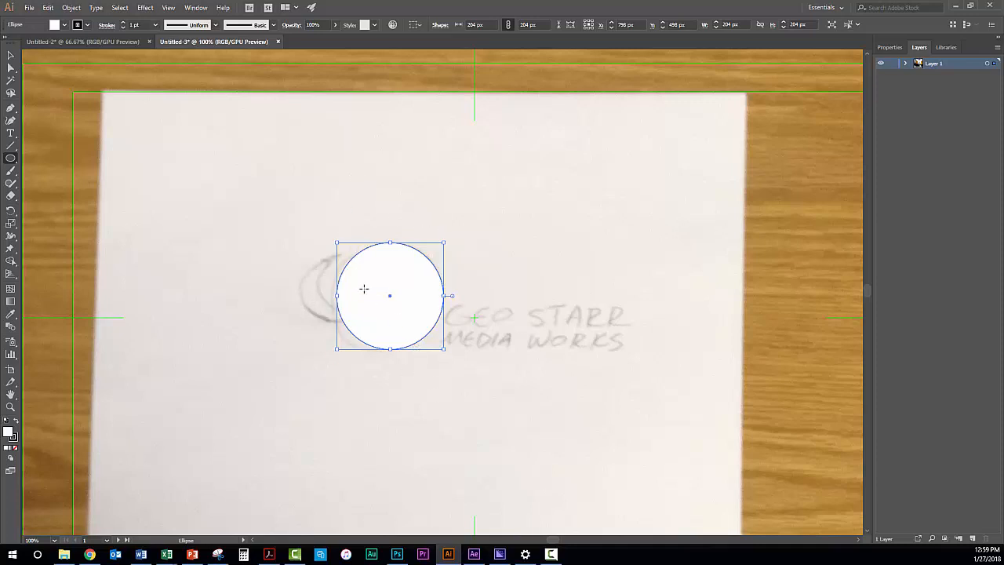
{"action": "left_click", "coordinate": [65, 26]}
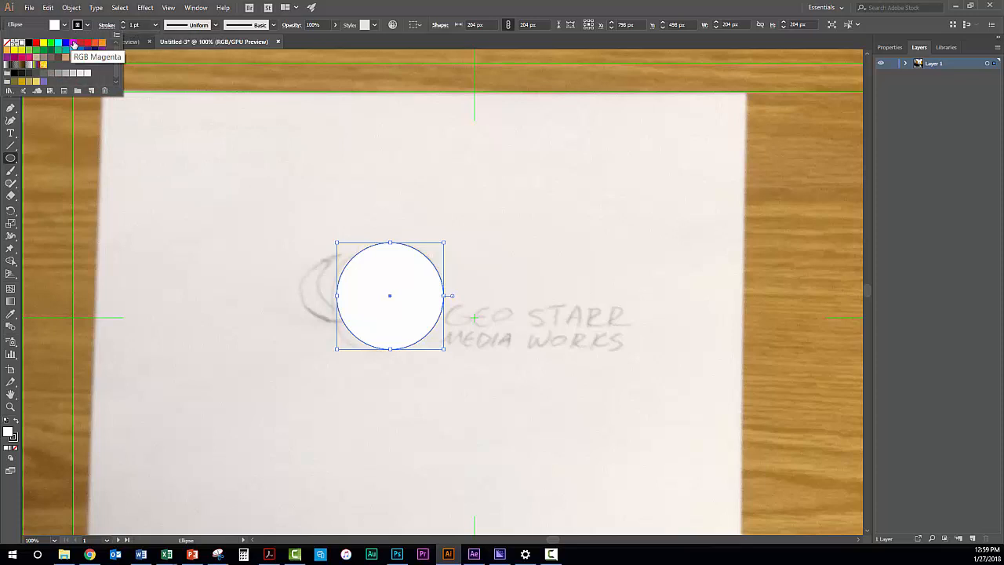
{"action": "left_click", "coordinate": [73, 44]}
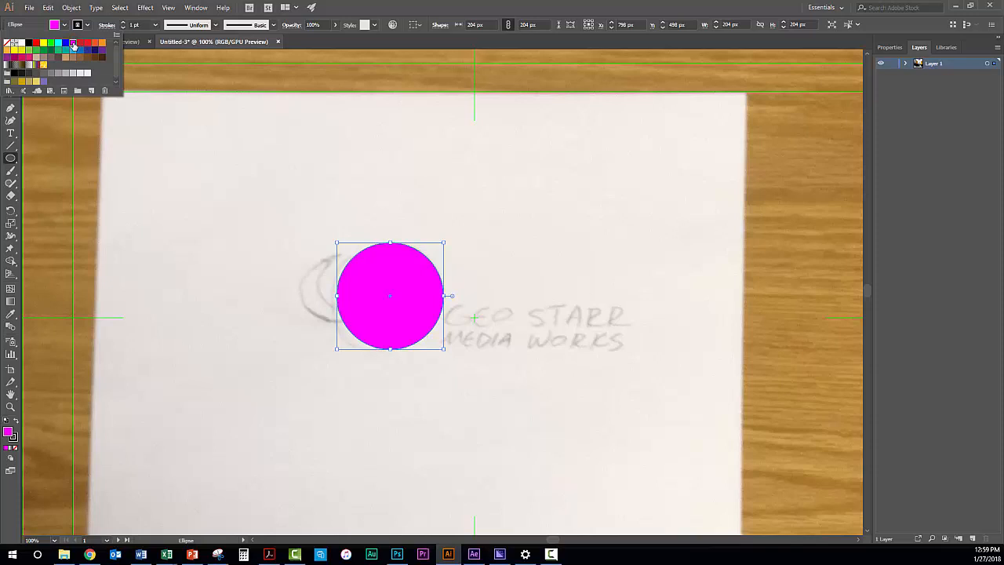
Rename the ellipse inside Layer 1 as Planet and hide it so the sketch underneath can be traced
{"action": "left_click", "coordinate": [906, 63]}
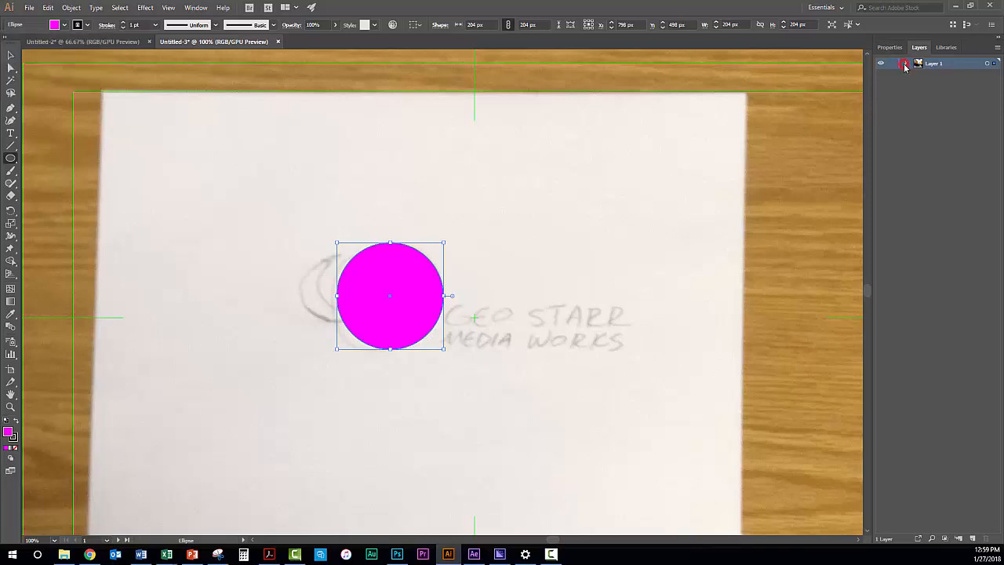
{"action": "left_click", "coordinate": [906, 64]}
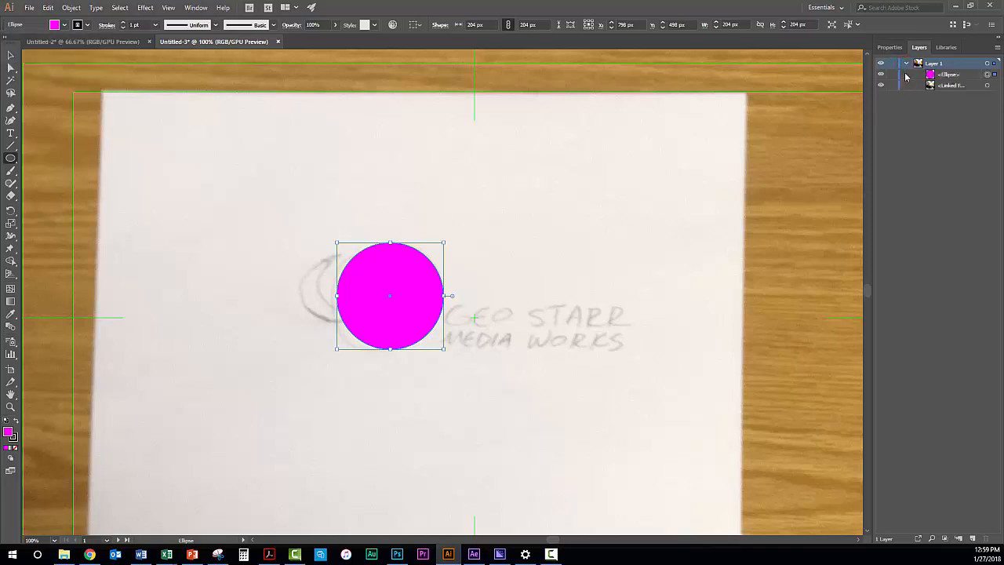
{"action": "double_click", "coordinate": [950, 75]}
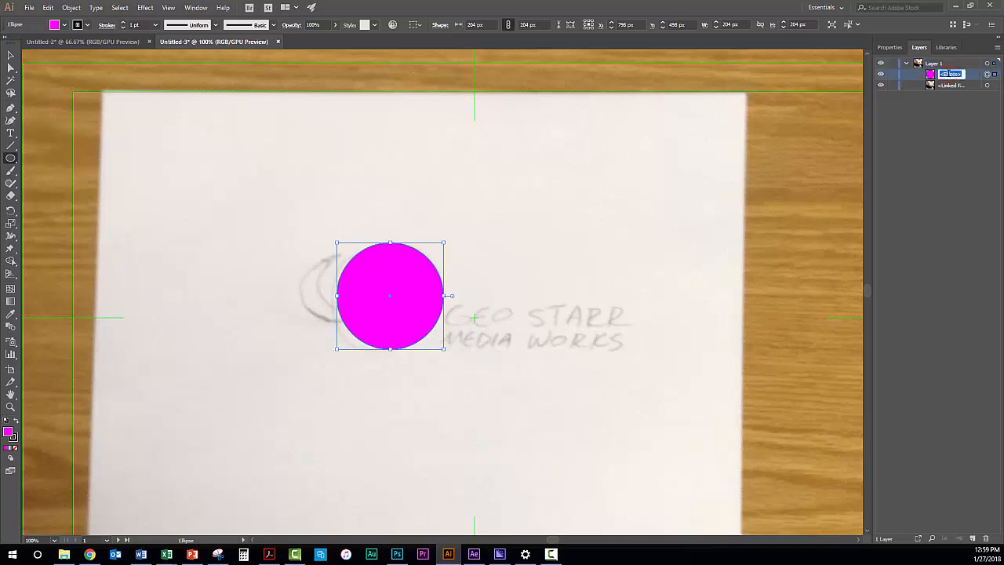
{"action": "type", "text": "Planet"}
{"action": "key", "text": "Return"}
{"action": "left_click", "coordinate": [880, 75]}
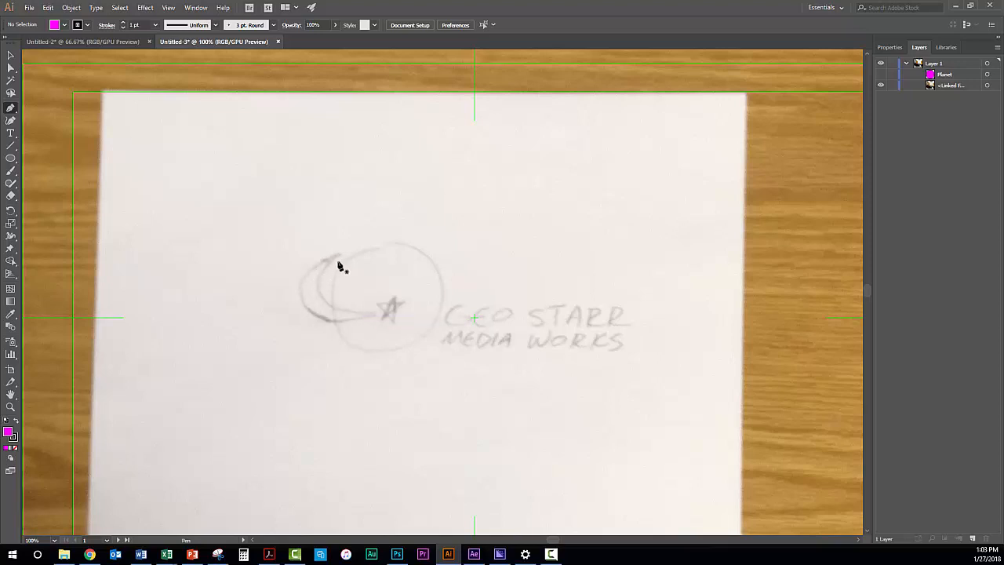
Draw a closed two-anchor curved shape about 201 x 143 px with the Pen tool, from the sketched orbit's upper tip to beside the star
{"action": "left_click_drag", "start_coordinate": [337, 253], "coordinate": [305, 269]}
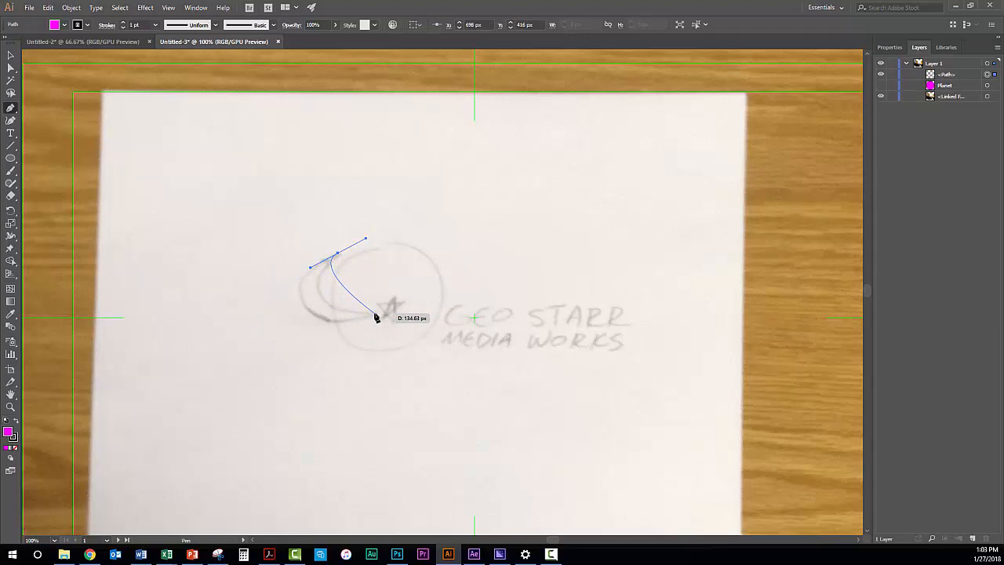
{"action": "left_click_drag", "start_coordinate": [375, 315], "coordinate": [471, 278]}
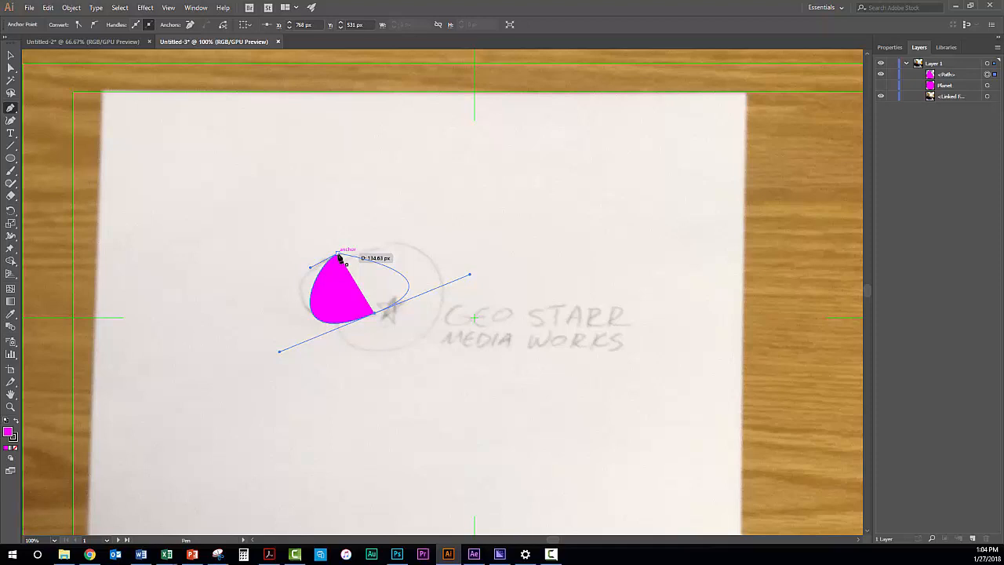
{"action": "left_click_drag", "start_coordinate": [338, 256], "coordinate": [305, 274]}
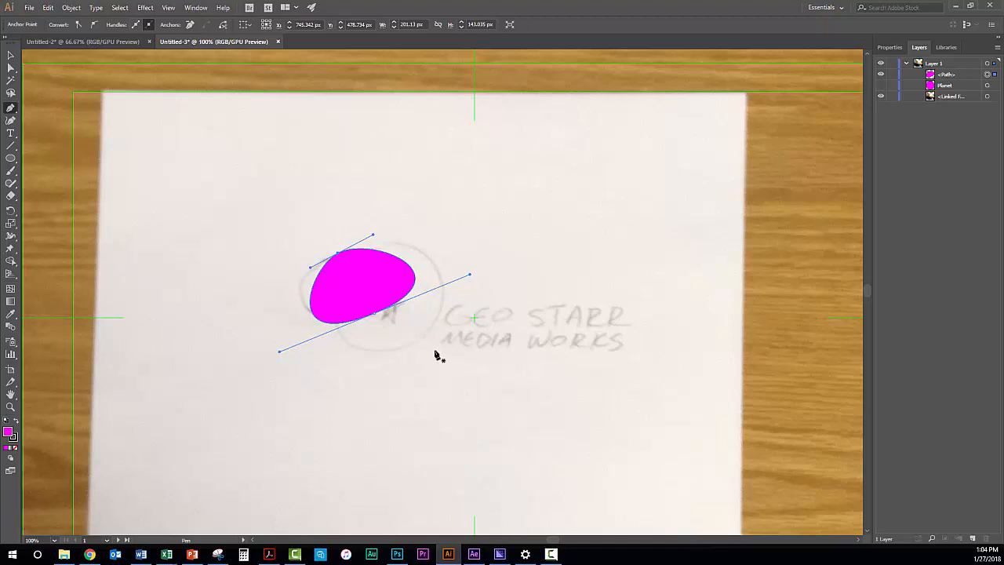
Try reshaping the curve by moving the direction handle of the anchor beside the star, and return the handle to its former position
{"action": "key", "text": "ctrl"}
{"action": "left_click_drag", "start_coordinate": [469, 275], "coordinate": [442, 274]}
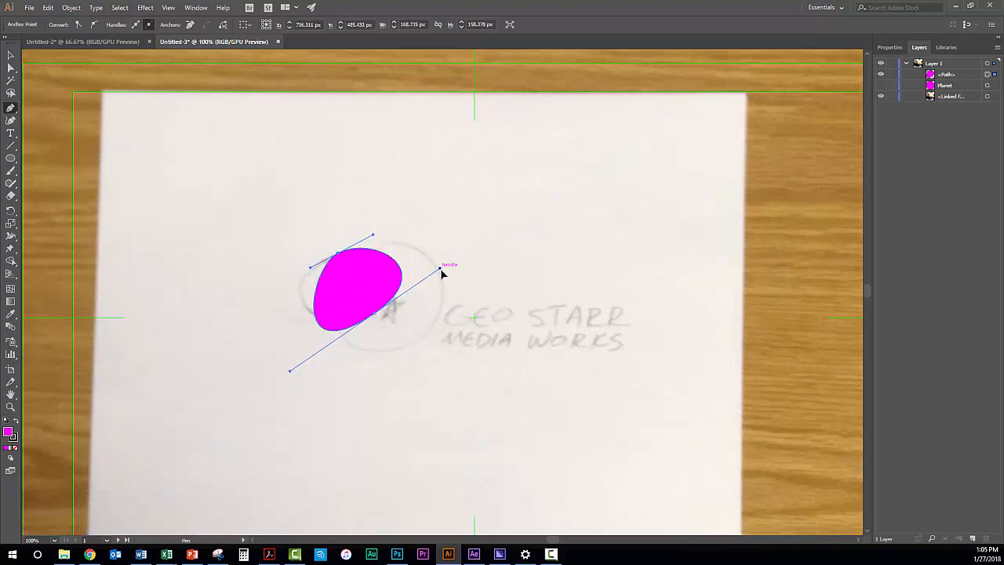
{"action": "key", "text": "ctrl"}
{"action": "left_click_drag", "start_coordinate": [442, 273], "coordinate": [469, 274]}
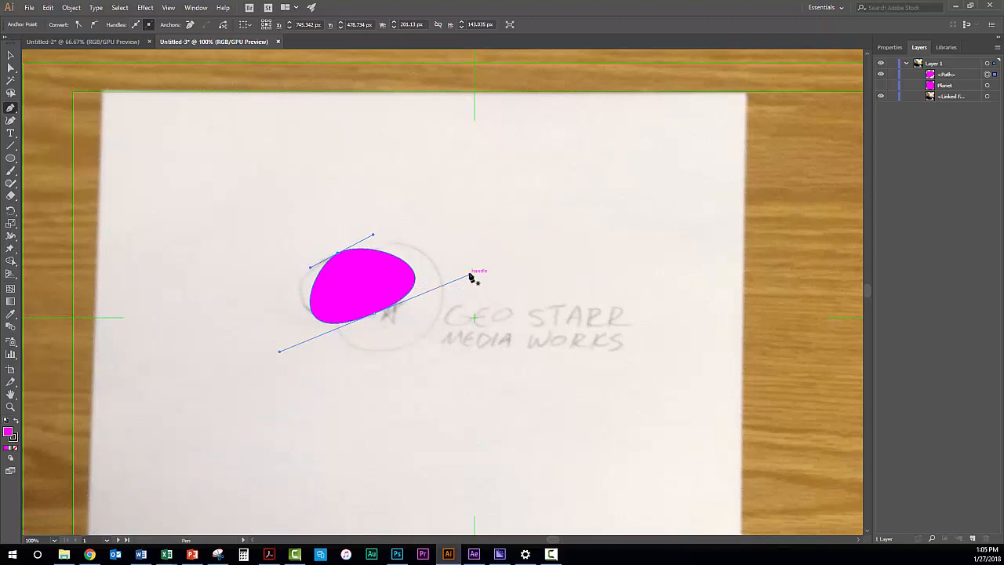
Break the direction handles at both anchors and swing them inward so the shape becomes a crescent following the sketched orbit
{"action": "key", "text": "alt"}
{"action": "left_click_drag", "start_coordinate": [470, 275], "coordinate": [341, 313]}
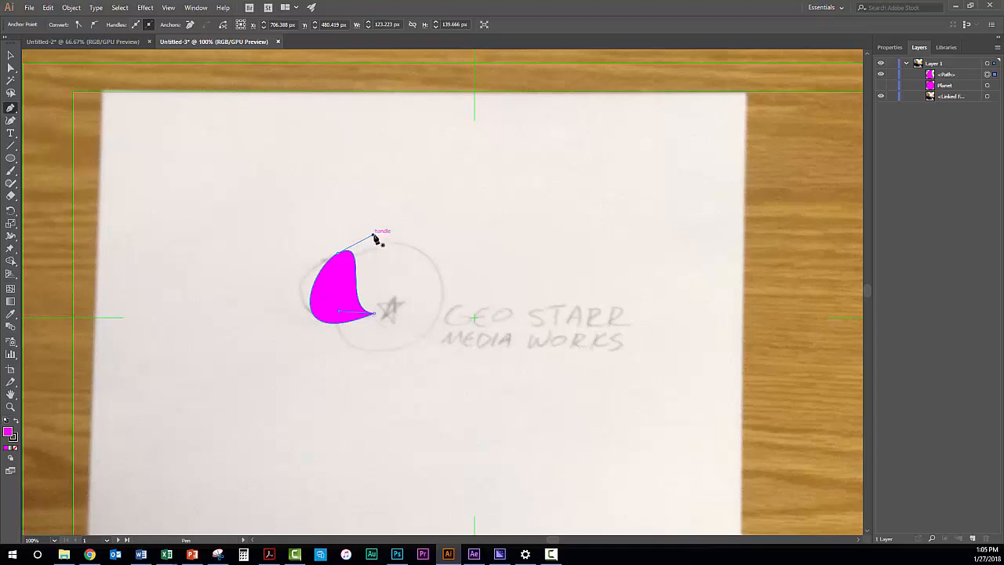
{"action": "left_click_drag", "start_coordinate": [373, 236], "coordinate": [304, 301]}
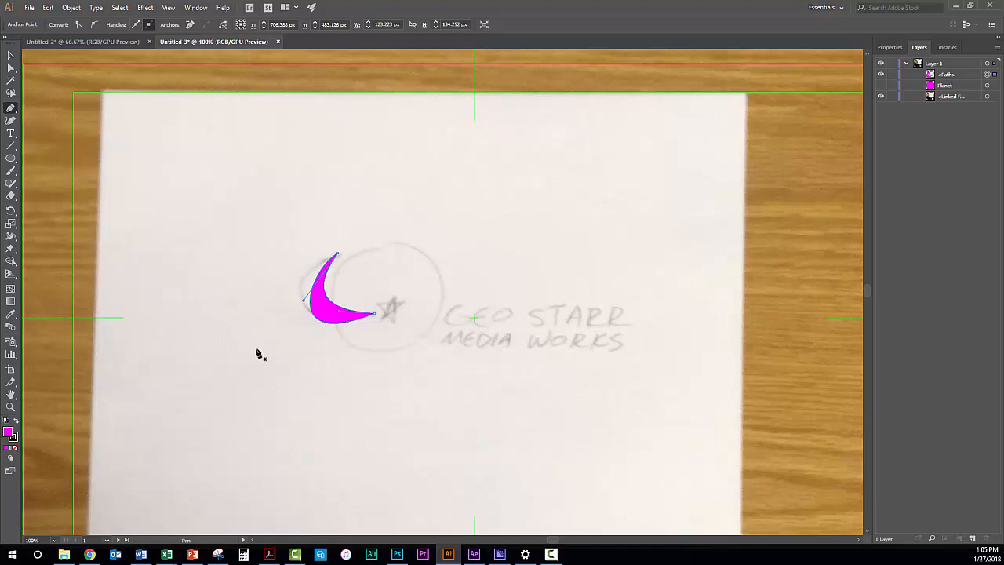
Widen the crescent's outer edge by repositioning the outer direction handles of both anchors, undoing any accidental anchor deletion
{"action": "key", "text": "ctrl"}
{"action": "left_click_drag", "start_coordinate": [375, 314], "coordinate": [280, 350]}
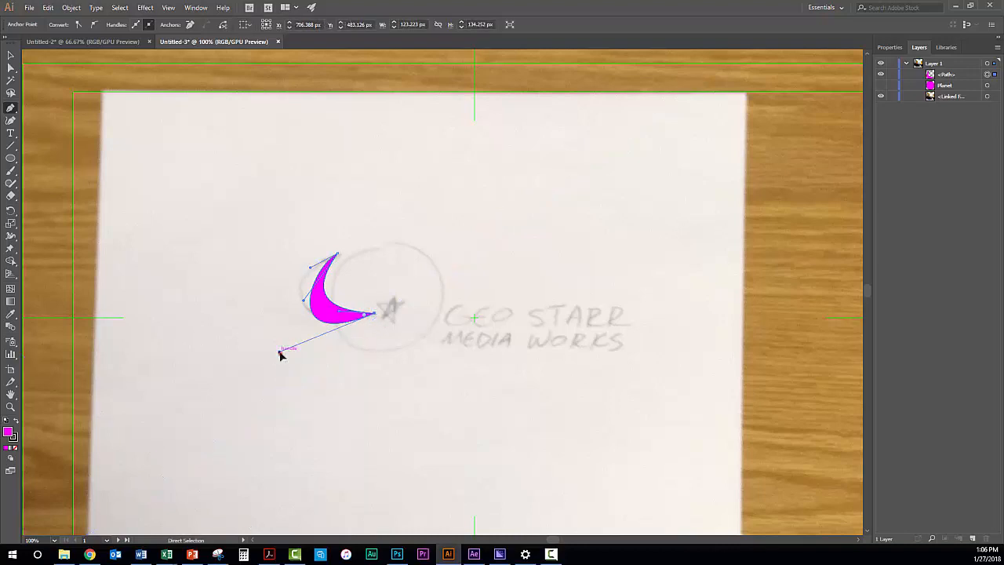
{"action": "left_click_drag", "start_coordinate": [280, 352], "coordinate": [253, 336]}
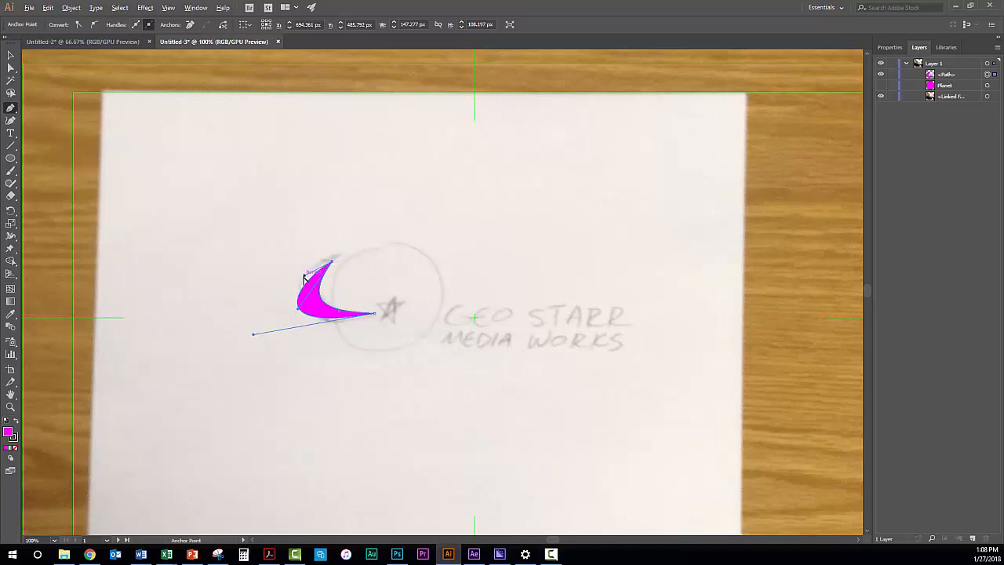
{"action": "left_click_drag", "start_coordinate": [305, 278], "coordinate": [281, 289]}
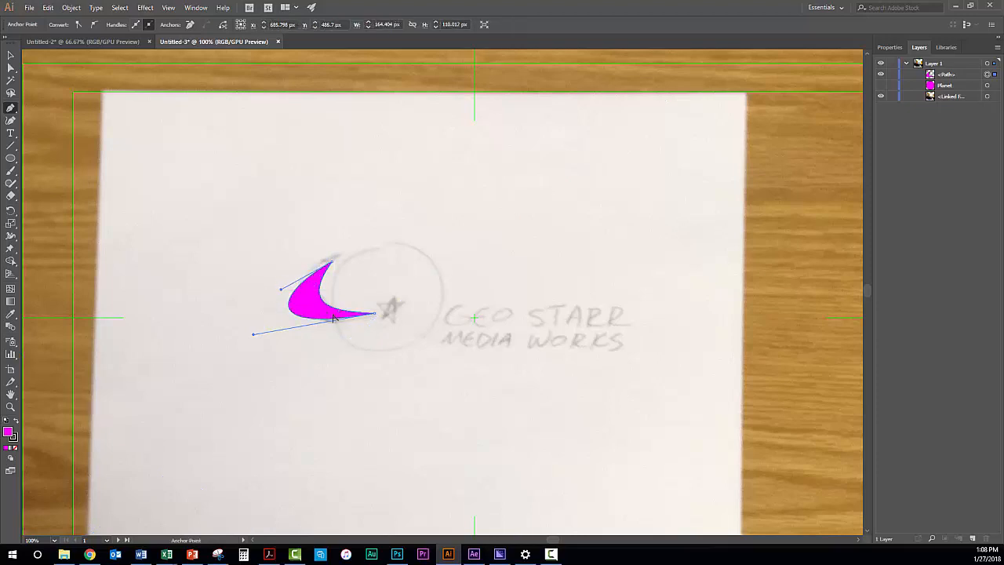
{"action": "left_click", "coordinate": [375, 314], "text": "alt"}
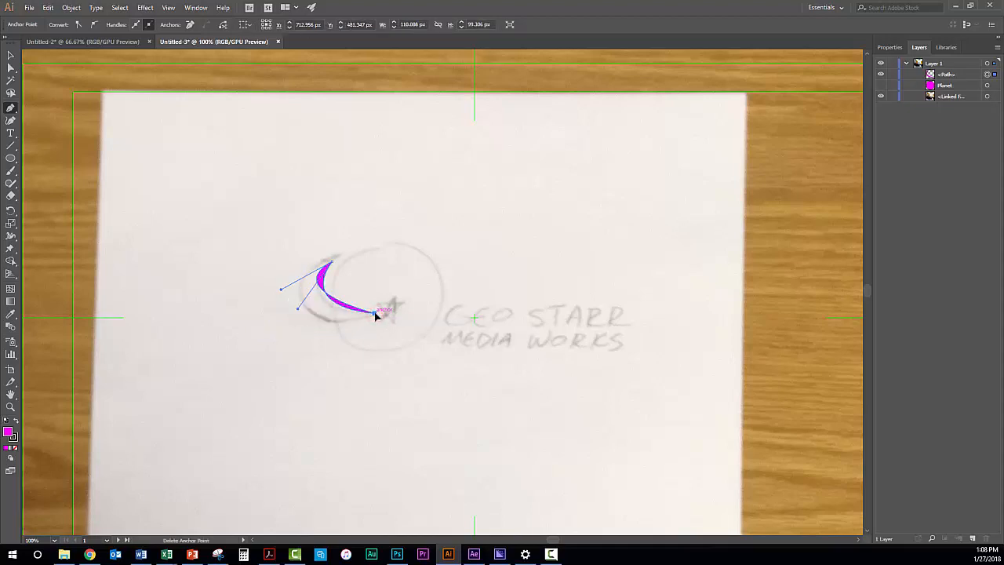
{"action": "key", "text": "ctrl+z"}
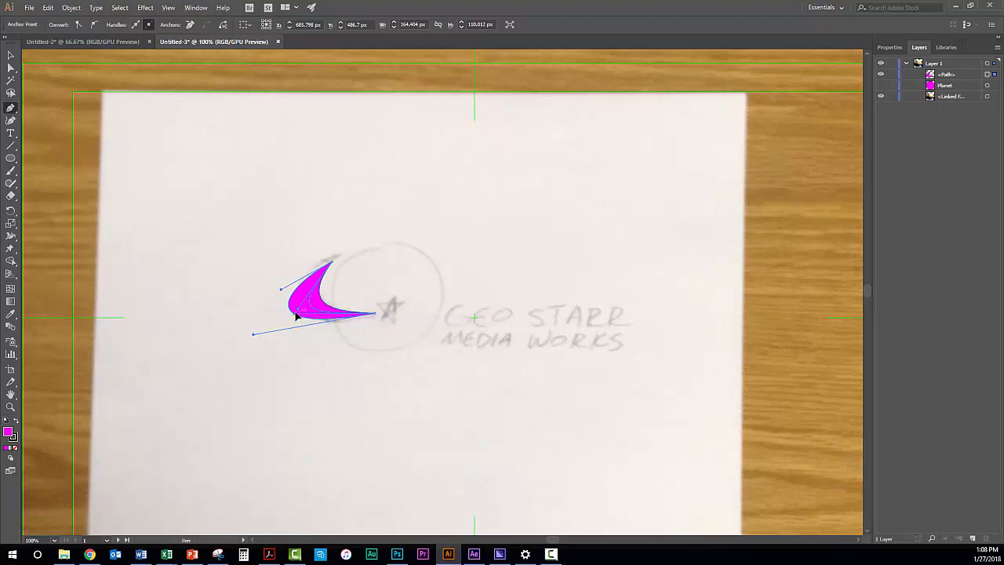
Adjust the two inner direction handles to refine the curve of the crescent's inner edge
{"action": "left_click_drag", "start_coordinate": [307, 307], "coordinate": [306, 306]}
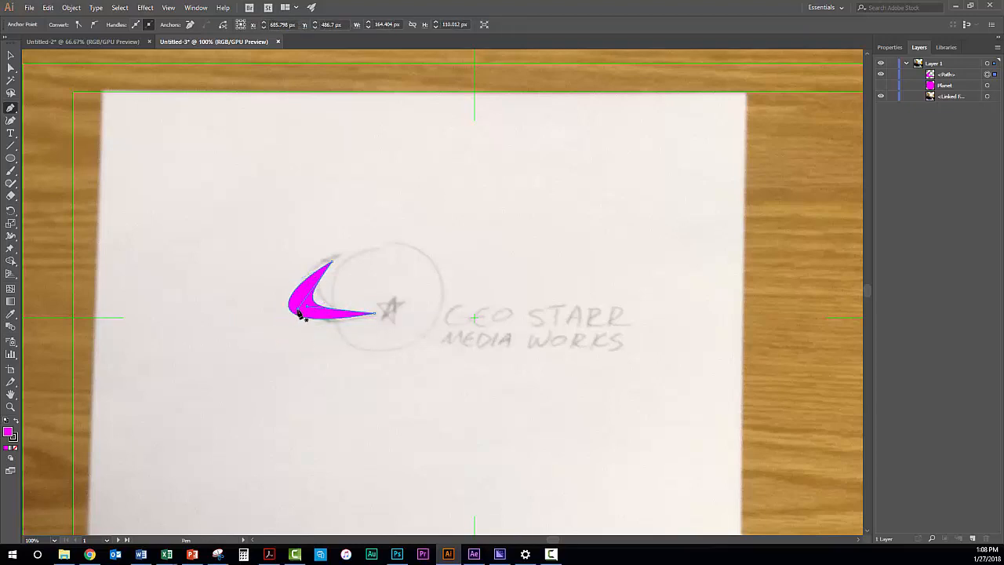
{"action": "key", "text": "alt"}
{"action": "left_click_drag", "start_coordinate": [299, 313], "coordinate": [306, 298]}
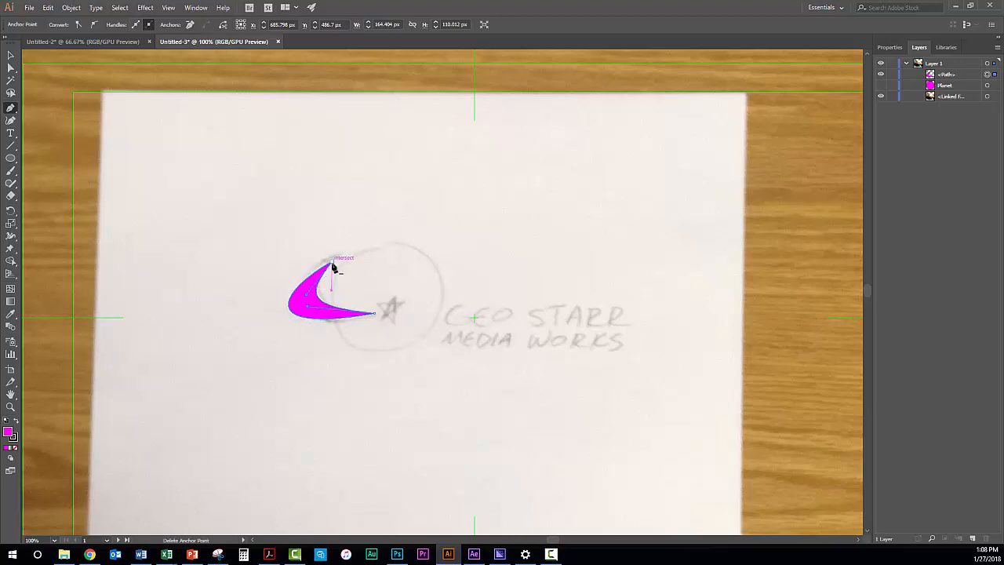
Shorten the upper tip's outer direction handle so the outer edge fits the sketched orbit, making the crescent about 144 x 108 px
{"action": "key", "text": "ctrl"}
{"action": "left_click", "coordinate": [331, 262]}
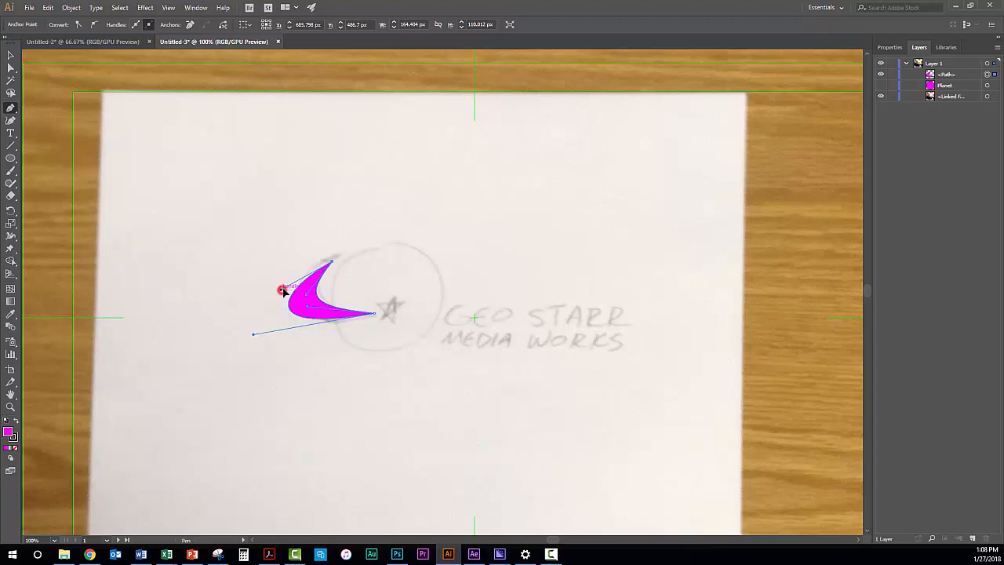
{"action": "left_click_drag", "start_coordinate": [281, 287], "coordinate": [311, 278]}
{"action": "left_click_drag", "start_coordinate": [374, 314], "coordinate": [375, 359]}
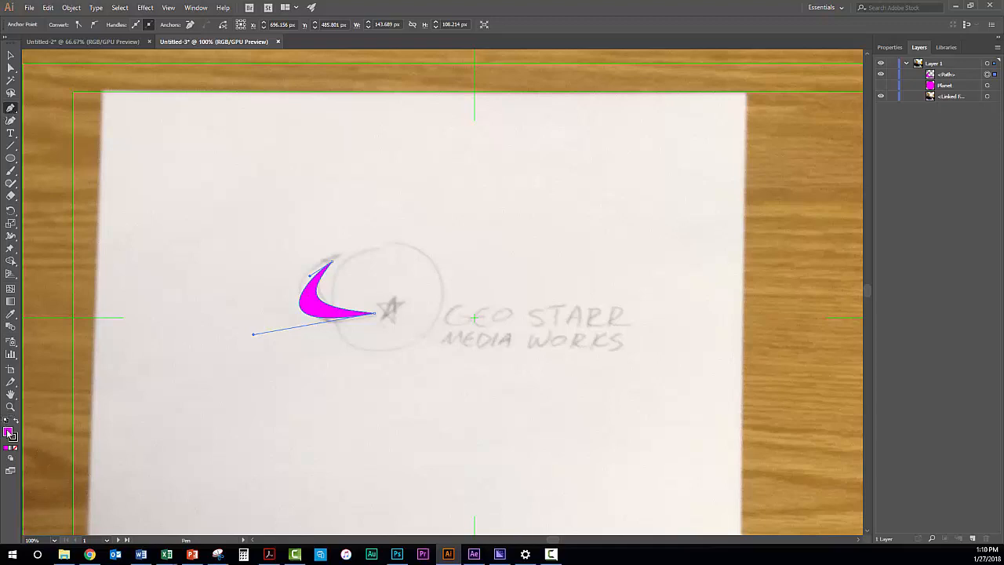
Fill the crescent with the bright yellow swatch (#FFFF00)
{"action": "left_click", "coordinate": [887, 48]}
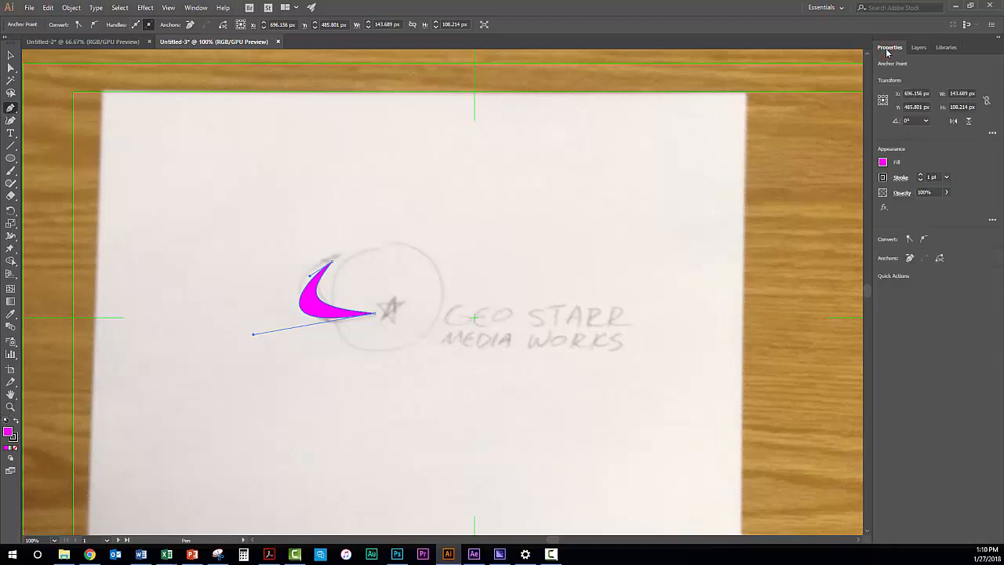
{"action": "left_click", "coordinate": [883, 163]}
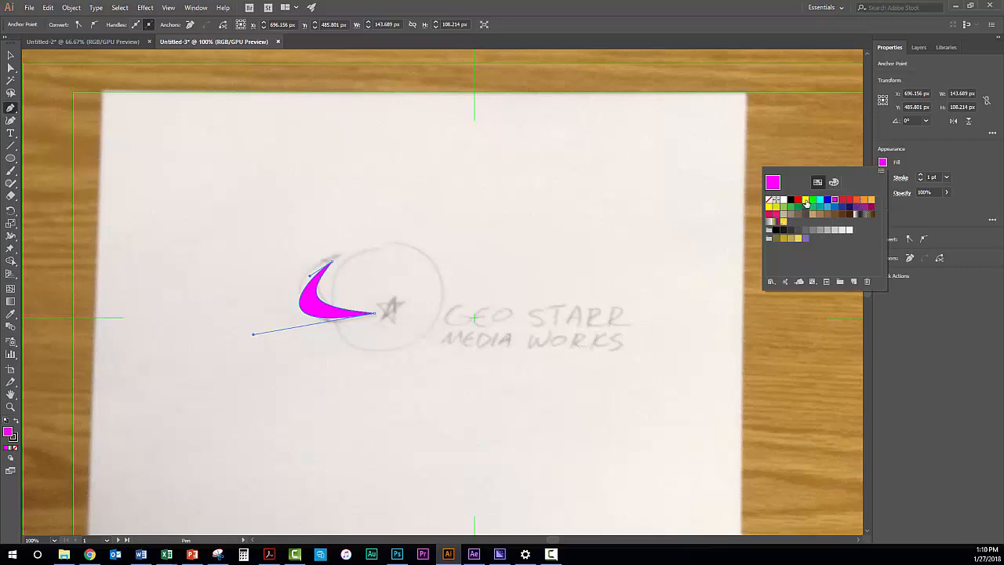
{"action": "left_click", "coordinate": [805, 201]}
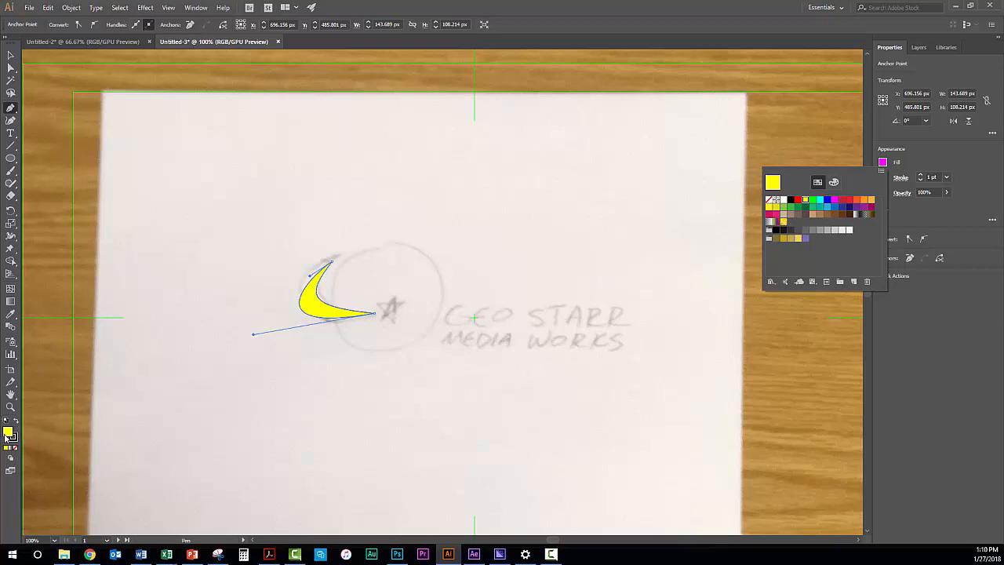
Try out green and teal fill colors for the crescent in the Color Picker, and cancel without applying them
{"action": "left_click", "coordinate": [8, 432]}
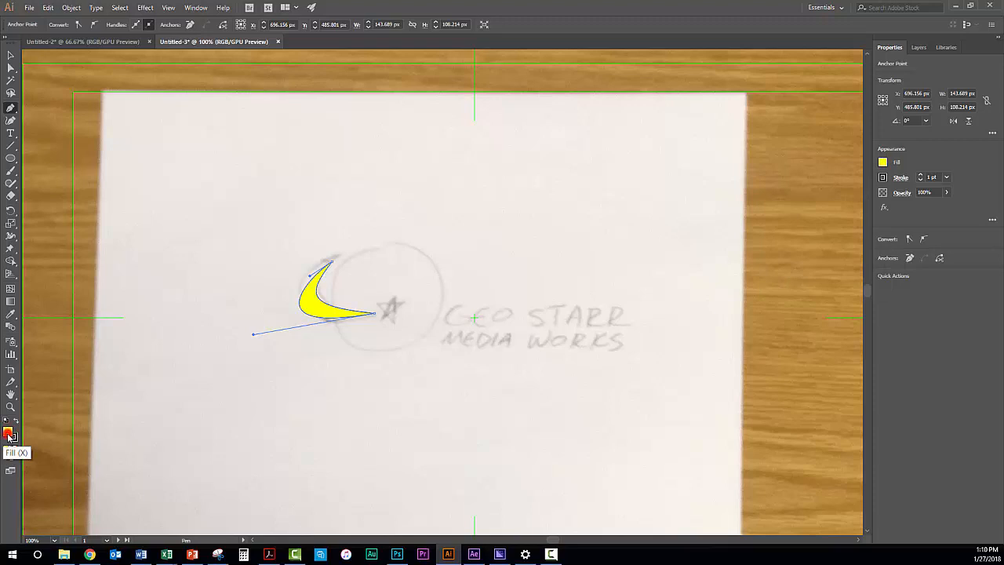
{"action": "double_click", "coordinate": [8, 433]}
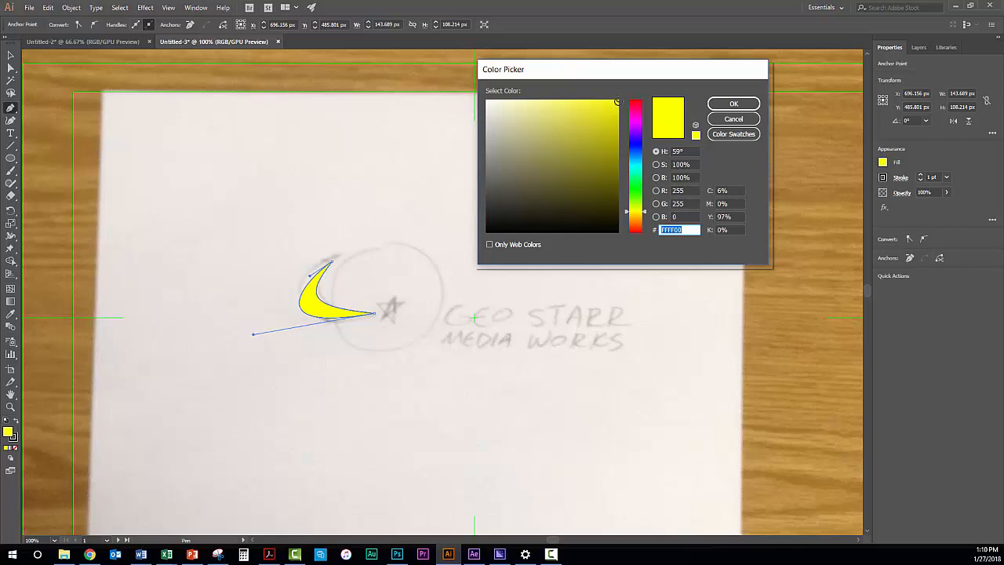
{"action": "mouse_move", "coordinate": [618, 101]}
{"action": "left_mouse_down"}
{"action": "mouse_move", "coordinate": [616, 85]}
{"action": "mouse_move", "coordinate": [533, 74]}
{"action": "mouse_move", "coordinate": [560, 92]}
{"action": "mouse_move", "coordinate": [533, 88]}
{"action": "mouse_move", "coordinate": [637, 90]}
{"action": "mouse_move", "coordinate": [620, 103]}
{"action": "mouse_move", "coordinate": [625, 180]}
{"action": "mouse_move", "coordinate": [624, 118]}
{"action": "mouse_move", "coordinate": [623, 137]}
{"action": "mouse_move", "coordinate": [637, 91]}
{"action": "left_mouse_up"}
{"action": "mouse_move", "coordinate": [646, 215]}
{"action": "left_mouse_down"}
{"action": "mouse_move", "coordinate": [645, 149]}
{"action": "mouse_move", "coordinate": [643, 219]}
{"action": "mouse_move", "coordinate": [643, 153]}
{"action": "mouse_move", "coordinate": [643, 176]}
{"action": "left_mouse_up"}
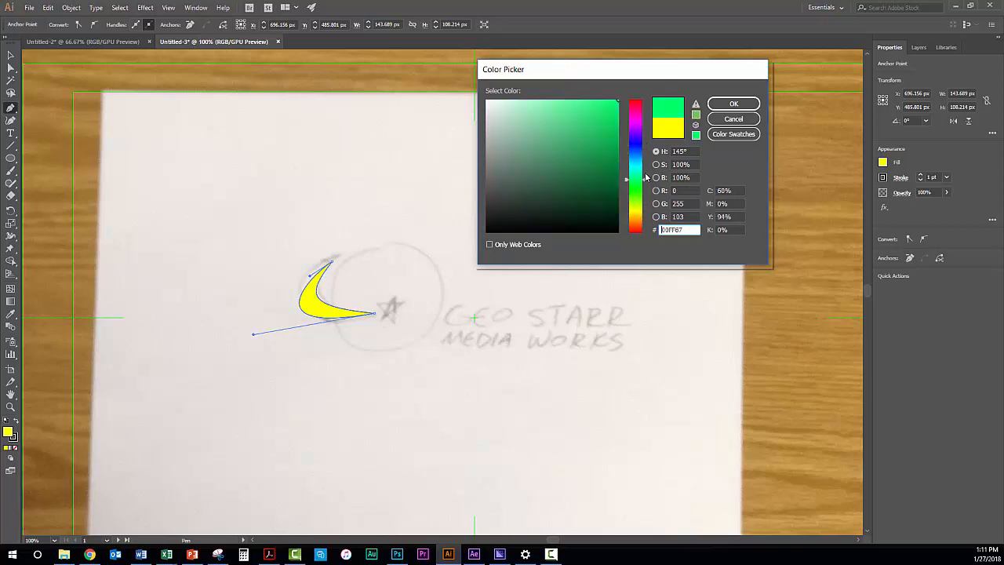
{"action": "left_click", "coordinate": [576, 130]}
{"action": "left_click_drag", "start_coordinate": [576, 129], "coordinate": [558, 142]}
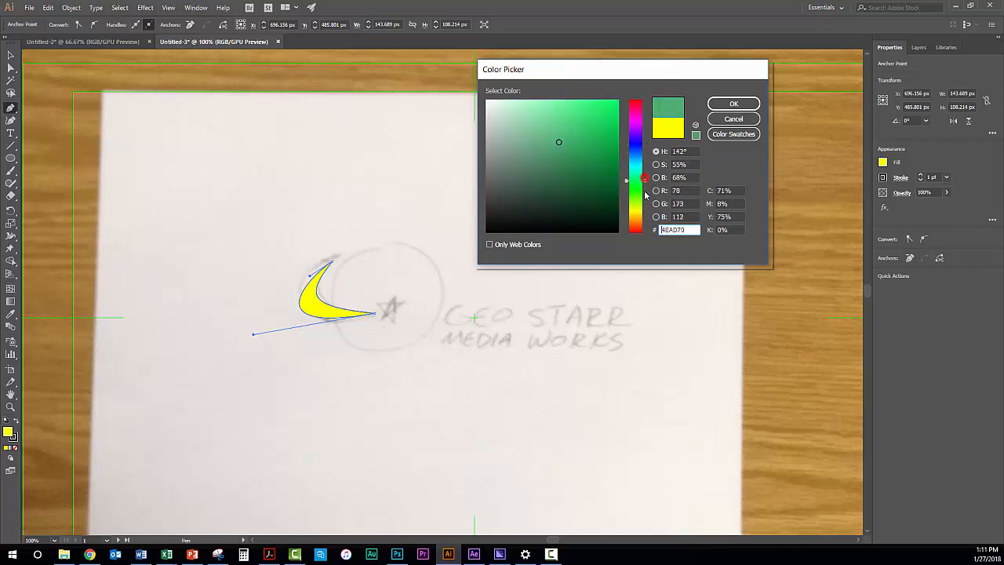
{"action": "left_click", "coordinate": [648, 204]}
{"action": "mouse_move", "coordinate": [647, 202]}
{"action": "left_mouse_down"}
{"action": "mouse_move", "coordinate": [645, 135]}
{"action": "mouse_move", "coordinate": [645, 188]}
{"action": "mouse_move", "coordinate": [644, 165]}
{"action": "left_mouse_up"}
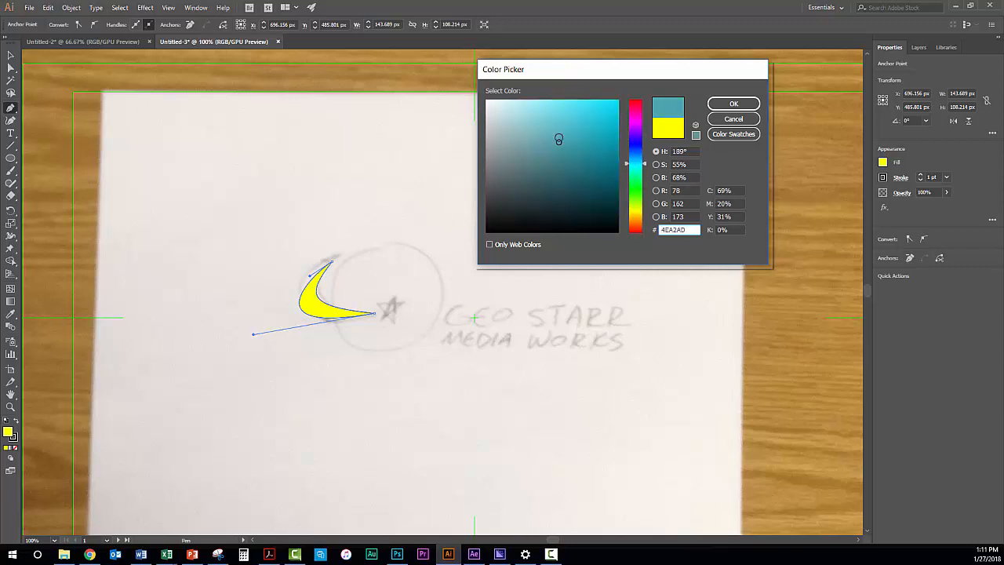
{"action": "left_click", "coordinate": [730, 118]}
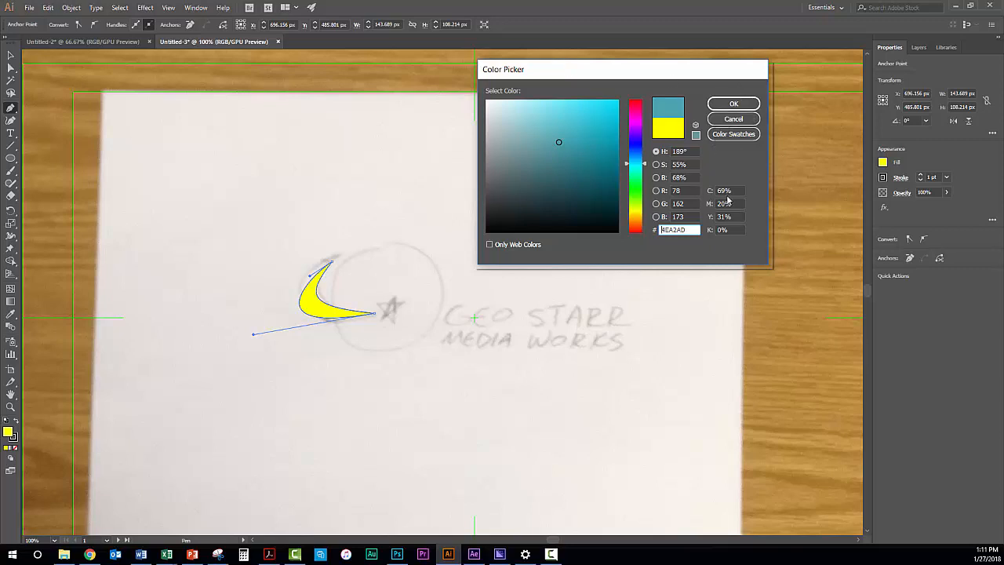
{"action": "left_click", "coordinate": [731, 121]}
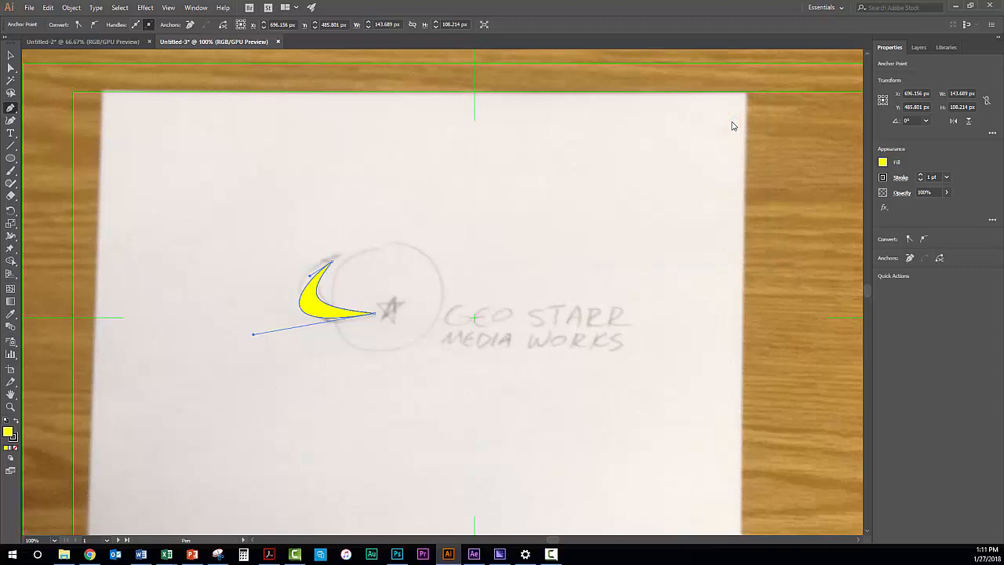
Rename the crescent path inside Layer 1 as Orbit
{"action": "left_click", "coordinate": [921, 49]}
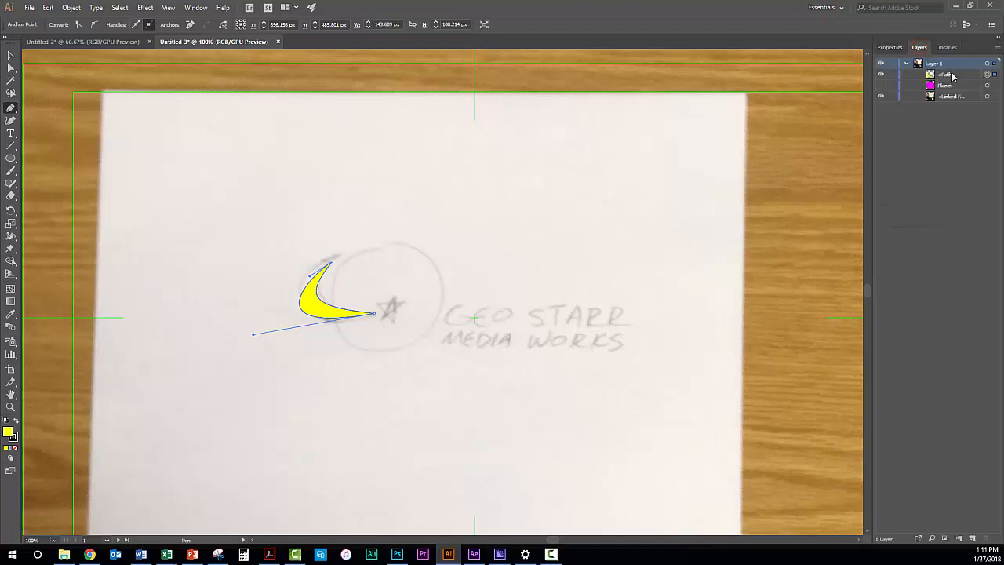
{"action": "left_click", "coordinate": [946, 76]}
{"action": "double_click", "coordinate": [946, 74]}
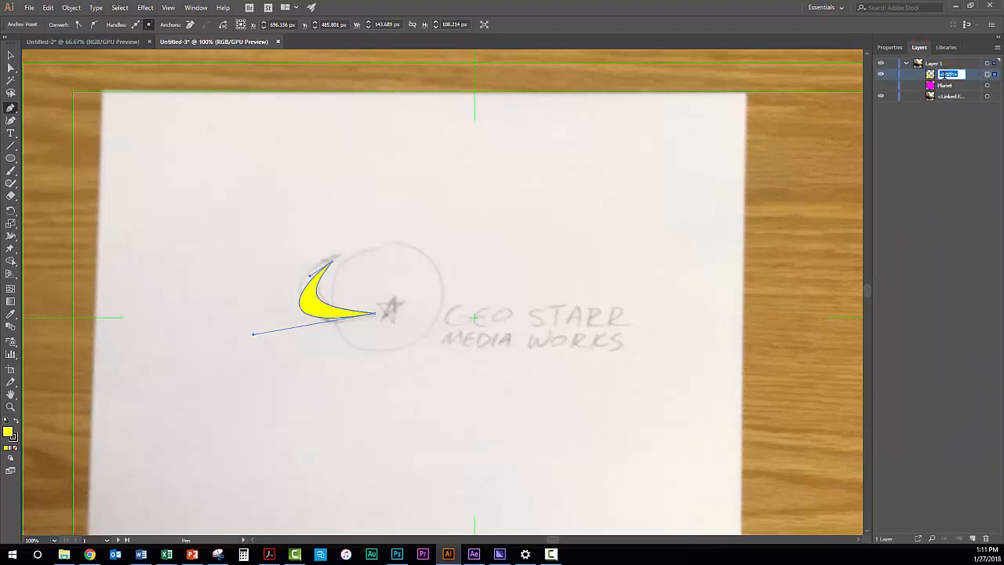
{"action": "type", "text": "C"}
{"action": "key", "text": "Return"}
Draw a five-pointed star about 51 x 49 px over the sketched star with the Star tool, tilted to match the sketch
{"action": "left_click", "coordinate": [11, 160]}
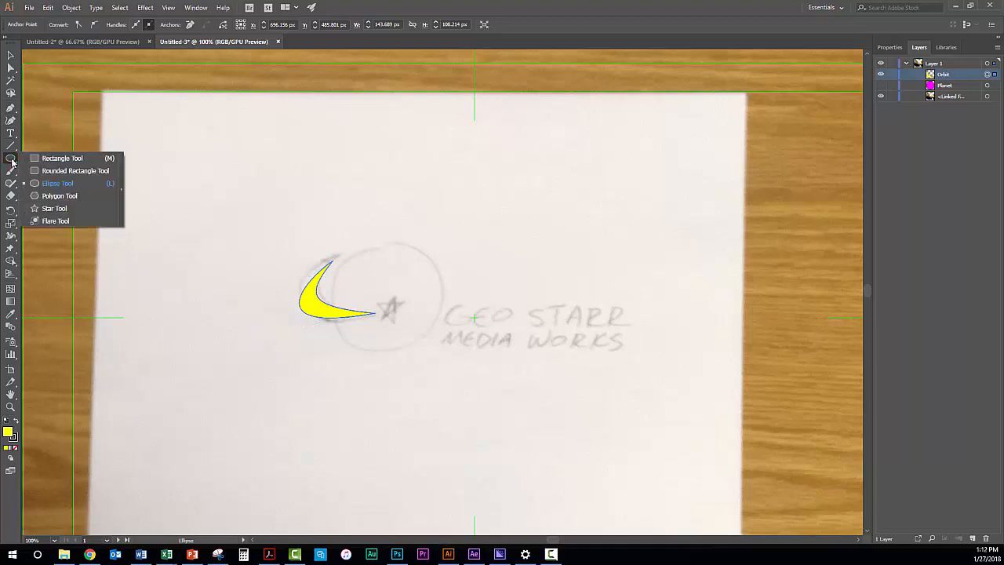
{"action": "left_click", "coordinate": [68, 209]}
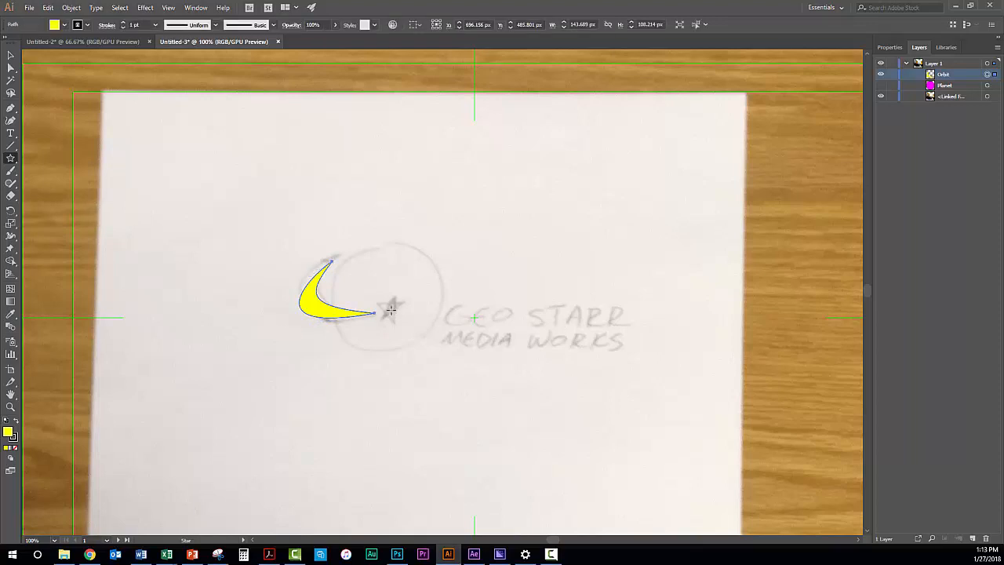
{"action": "left_click_drag", "start_coordinate": [391, 310], "coordinate": [405, 313]}
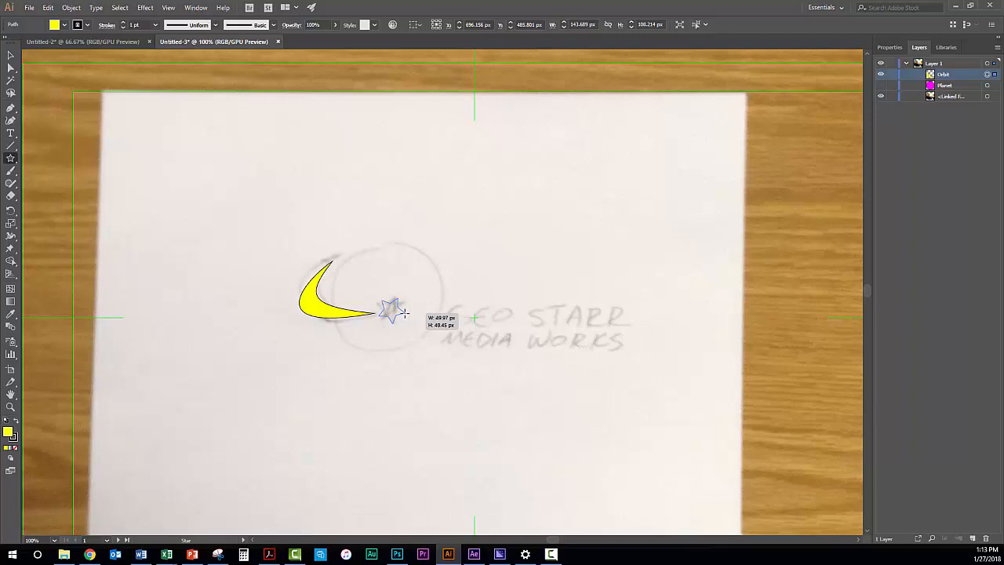
{"action": "left_click_drag", "start_coordinate": [404, 313], "coordinate": [403, 313]}
{"action": "left_click_drag", "start_coordinate": [405, 313], "coordinate": [404, 313]}
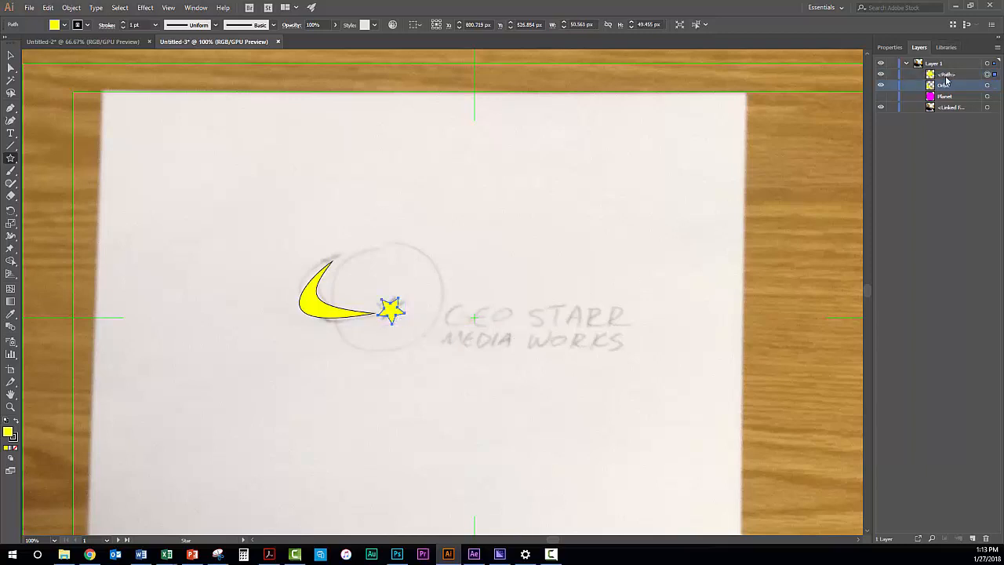
Rename the star path inside Layer 1 as Star
{"action": "double_click", "coordinate": [946, 75]}
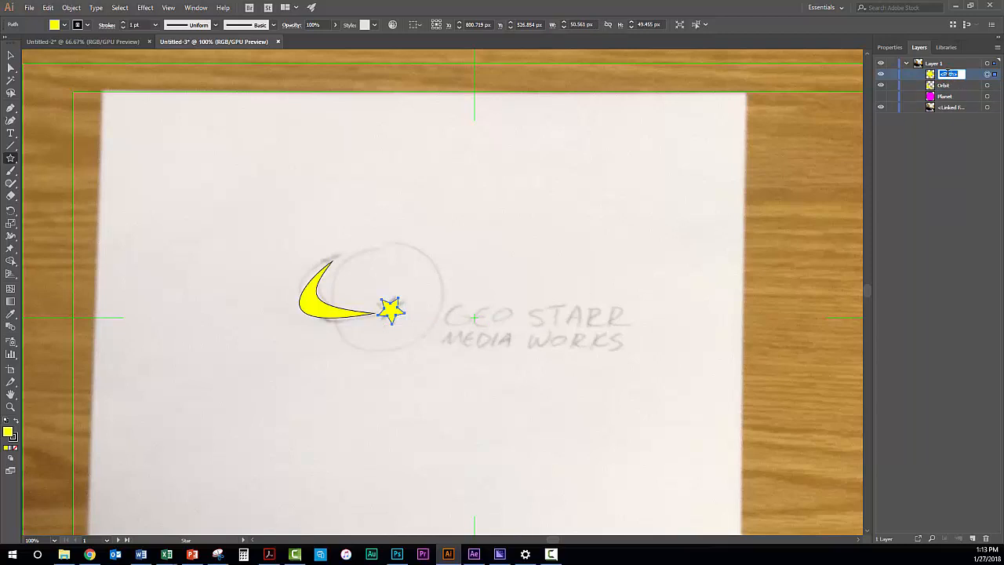
{"action": "type", "text": "Star"}
{"action": "key", "text": "Return"}
Start the Type tool, show the Character settings and set the font family to Gill Sans MT
{"action": "left_click", "coordinate": [10, 134]}
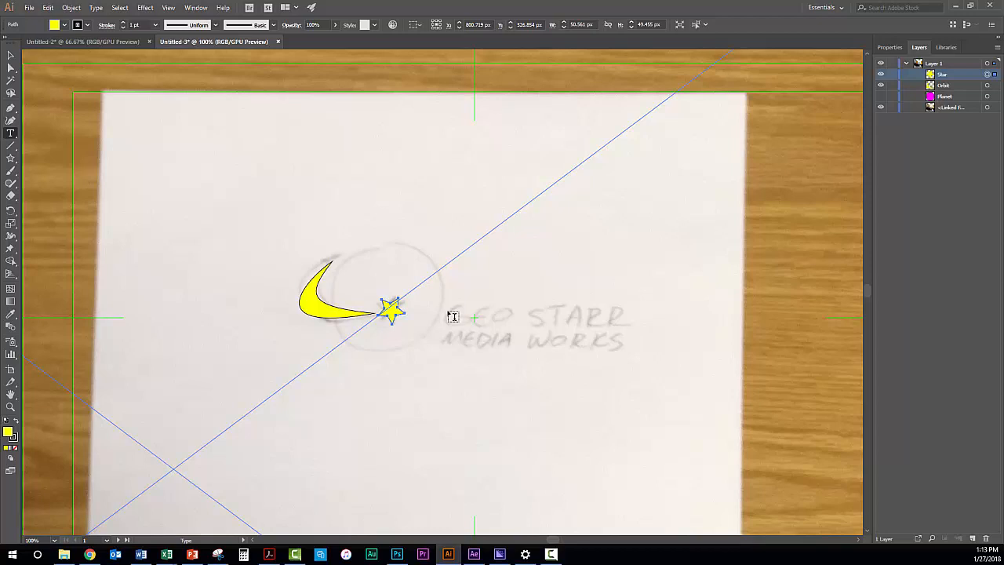
{"action": "left_click", "coordinate": [192, 8]}
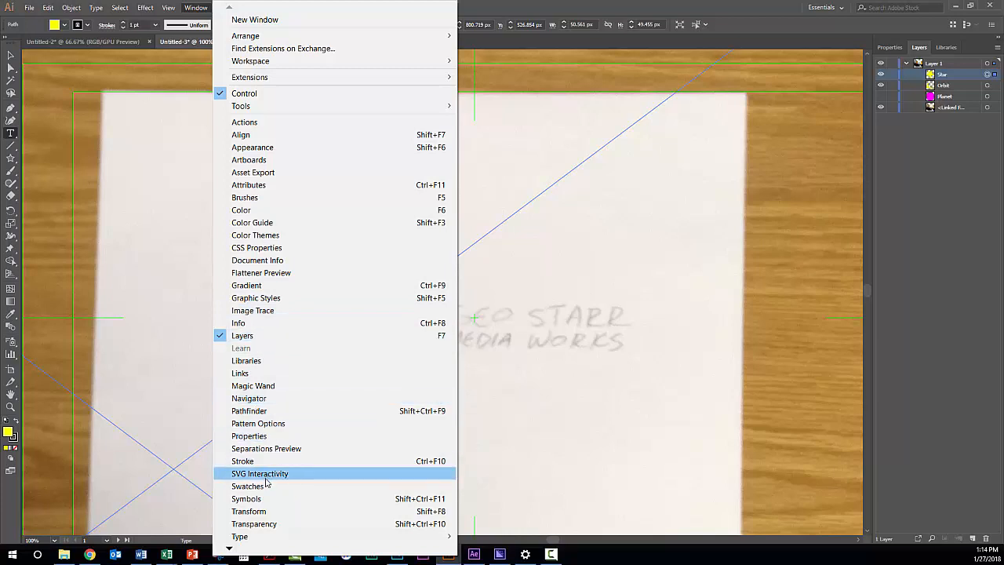
{"action": "mouse_move", "coordinate": [241, 540]}
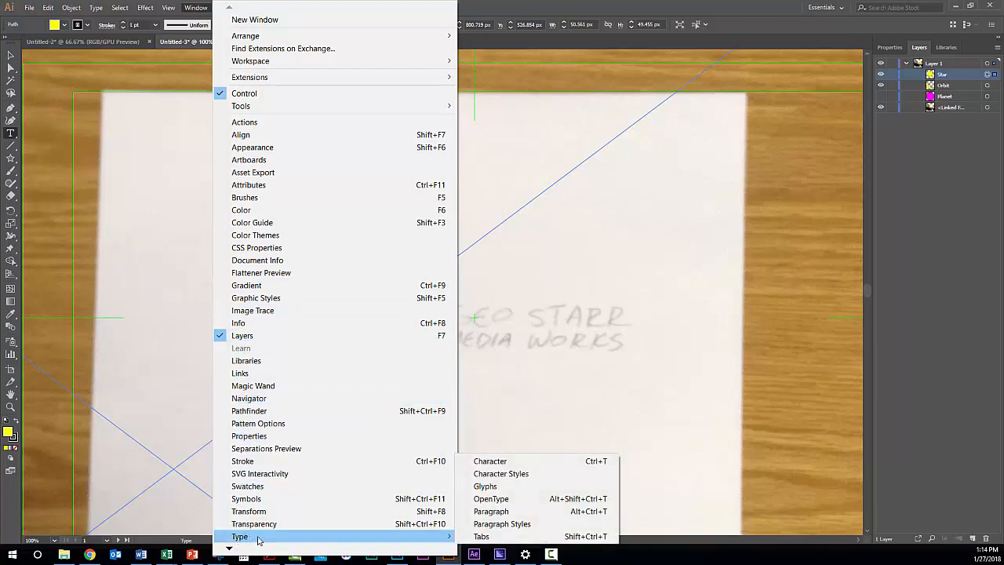
{"action": "left_click", "coordinate": [498, 463]}
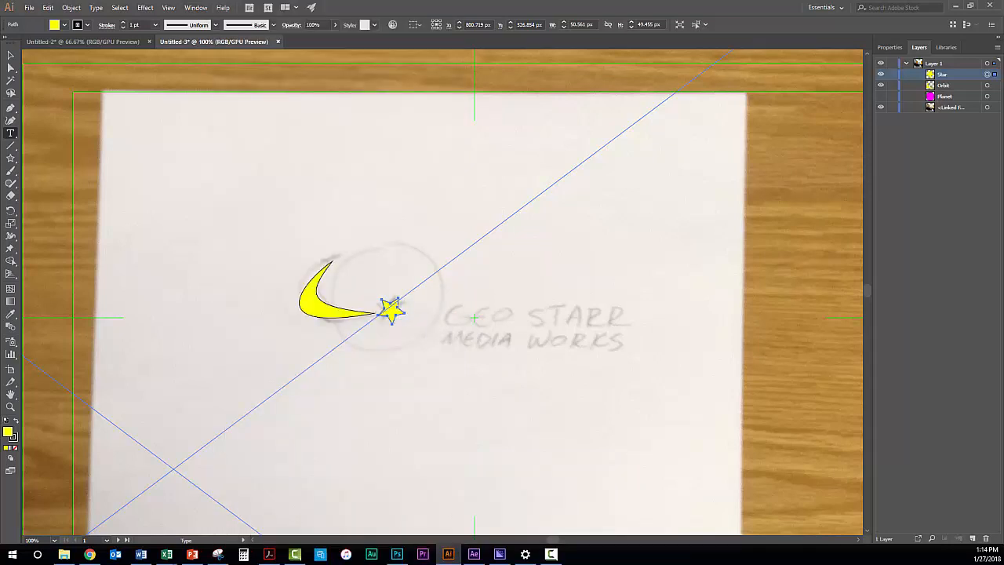
{"action": "left_click_drag", "start_coordinate": [906, 171], "coordinate": [857, 155]}
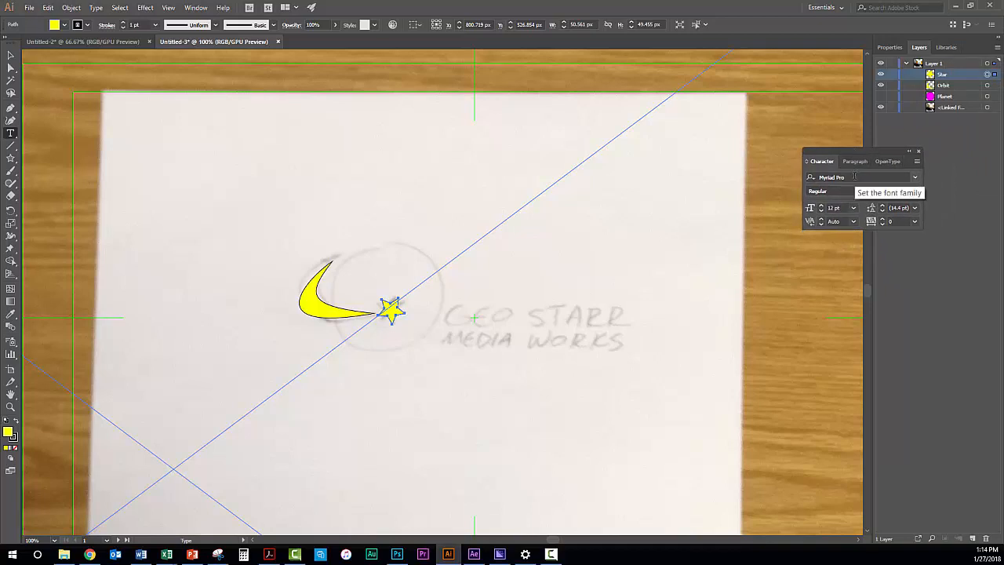
{"action": "left_click", "coordinate": [854, 176]}
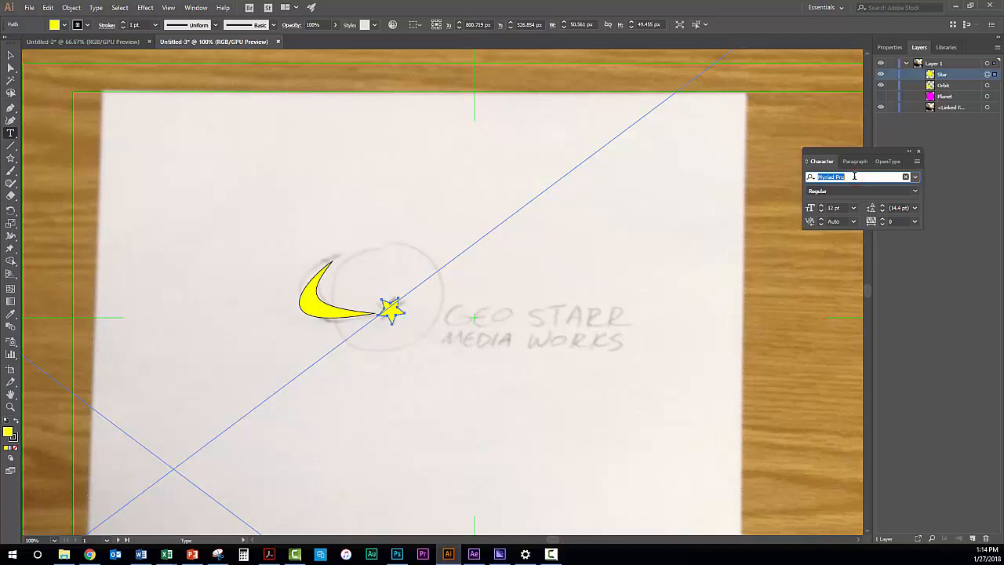
{"action": "type", "text": "Gill"}
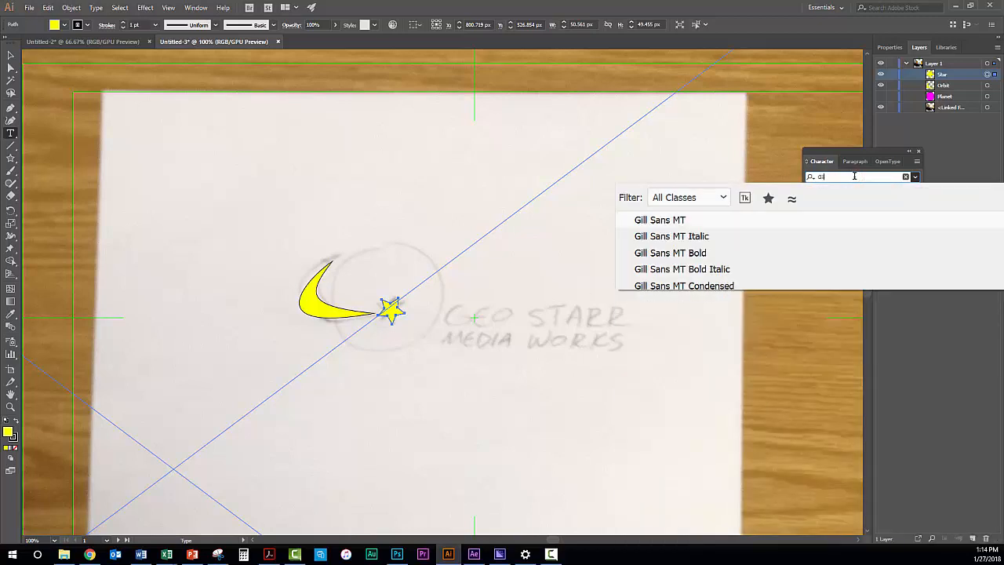
{"action": "left_click", "coordinate": [662, 222]}
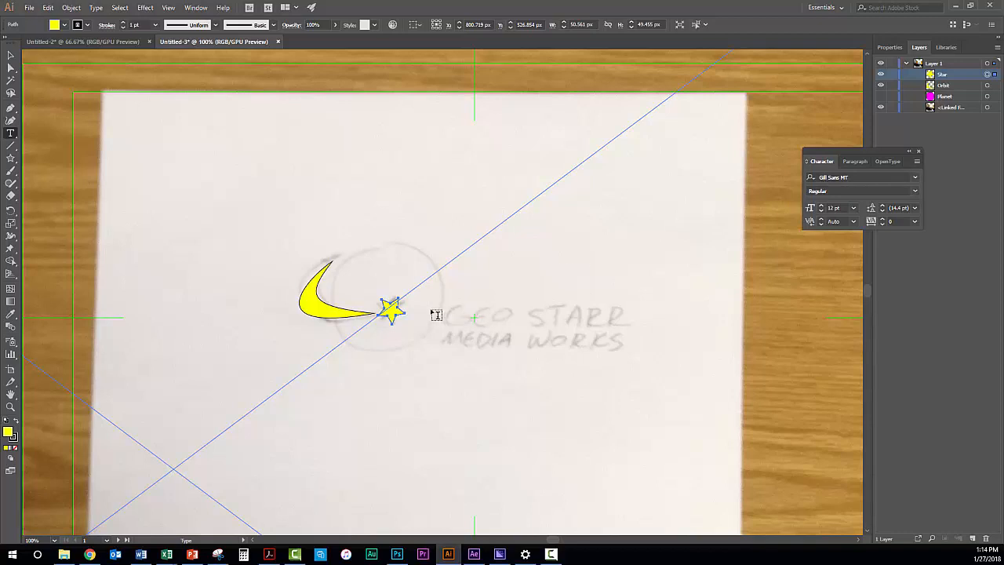
Set the font size for the new text to 48 pt
{"action": "left_click", "coordinate": [822, 206]}
{"action": "left_click", "coordinate": [822, 207]}
{"action": "left_click", "coordinate": [821, 207]}
{"action": "left_click", "coordinate": [821, 207]}
{"action": "left_click", "coordinate": [822, 207]}
{"action": "left_click", "coordinate": [837, 207]}
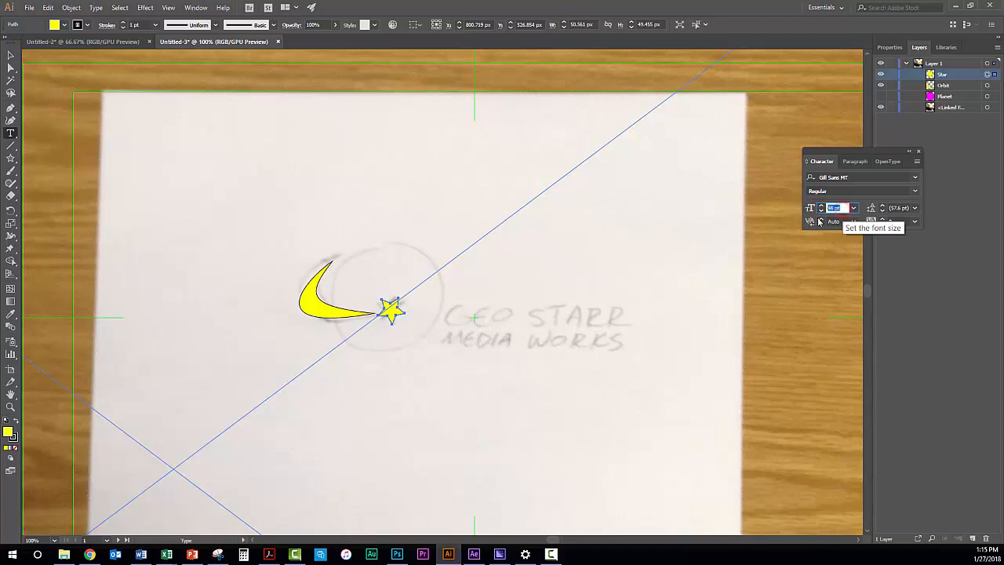
{"action": "left_click", "coordinate": [839, 208]}
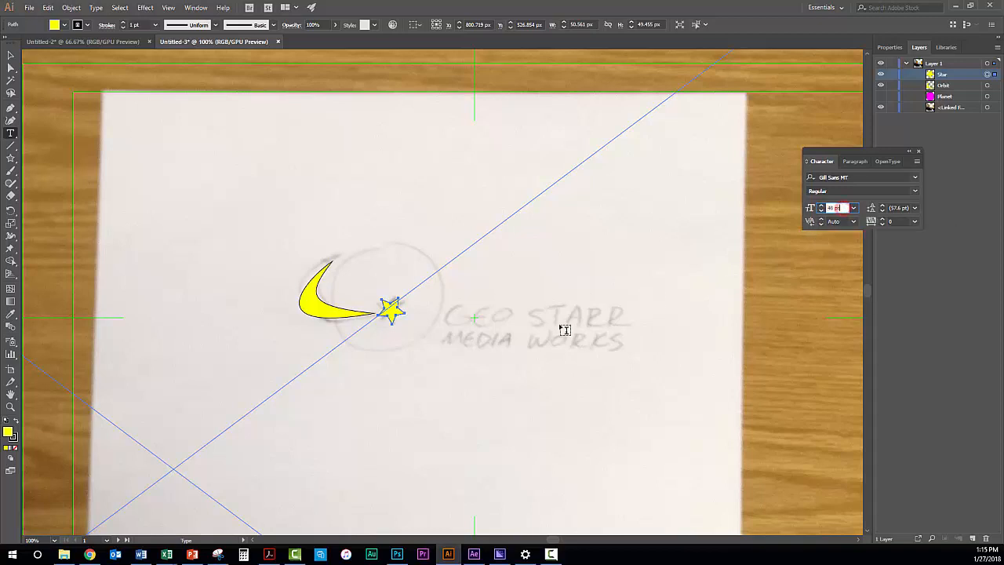
Add a two-line point text reading "geo starr" and "media works" over the sketched lettering
{"action": "left_click", "coordinate": [448, 313]}
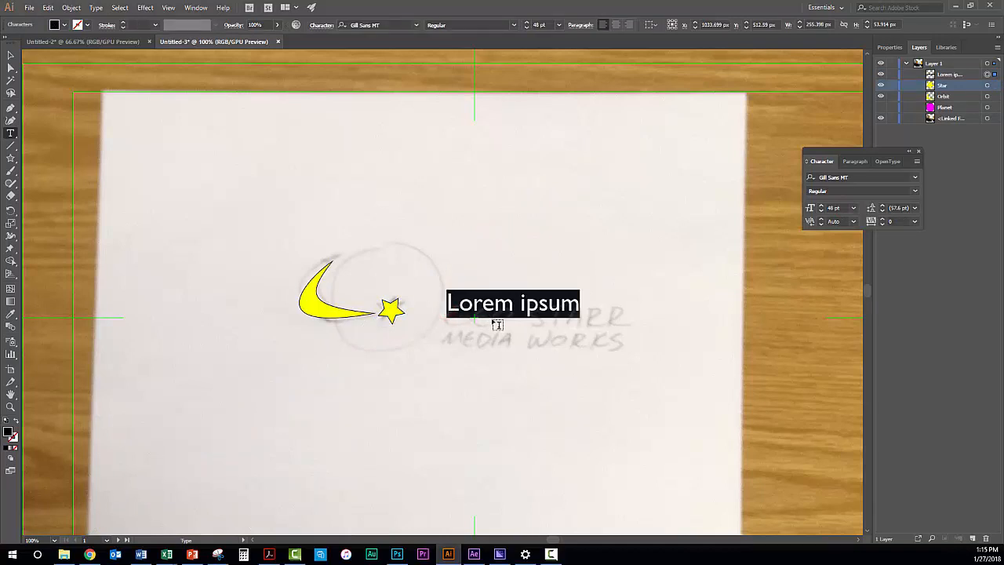
{"action": "type", "text": "geo "}
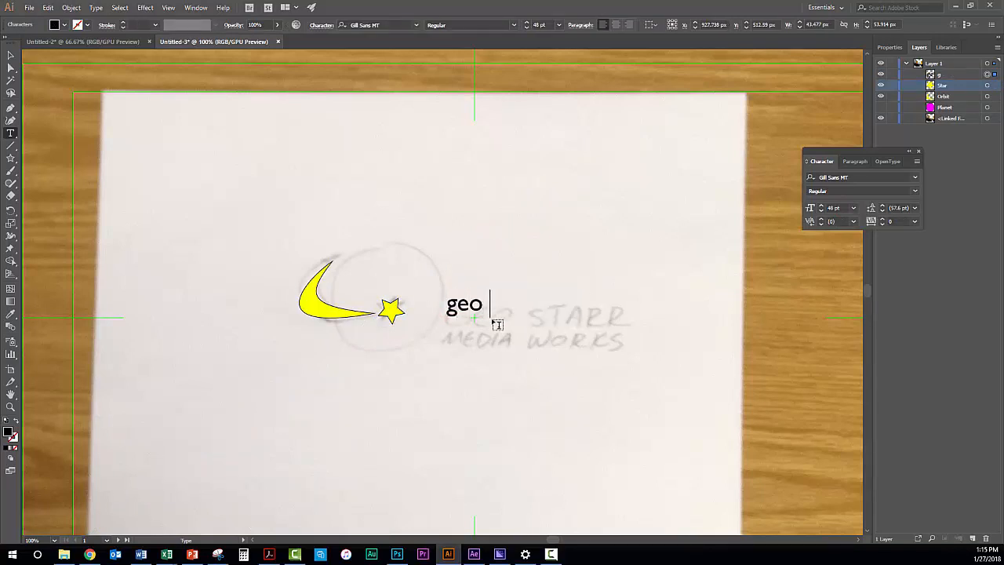
{"action": "type", "text": "starr"}
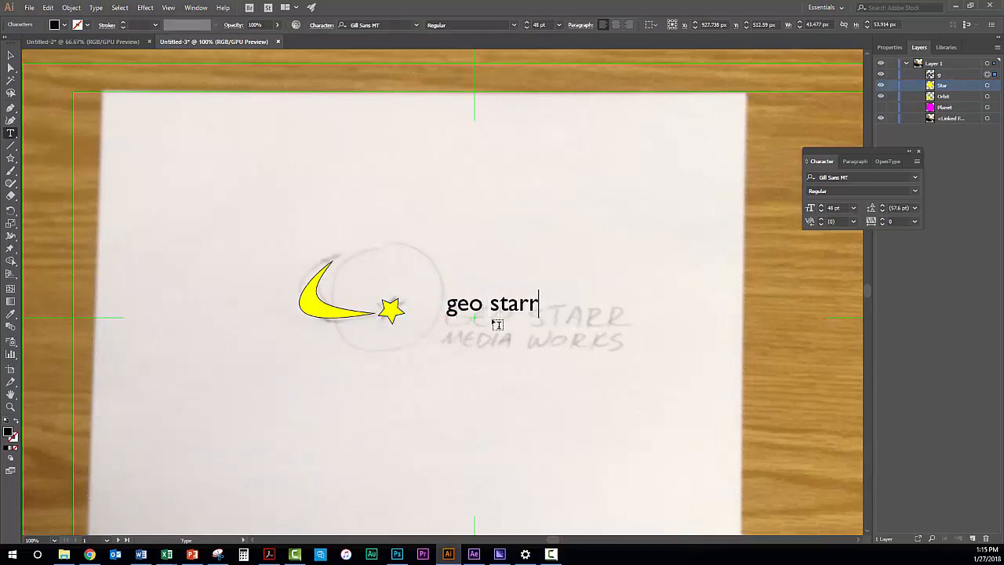
{"action": "key", "text": "Return"}
{"action": "type", "text": "med"}
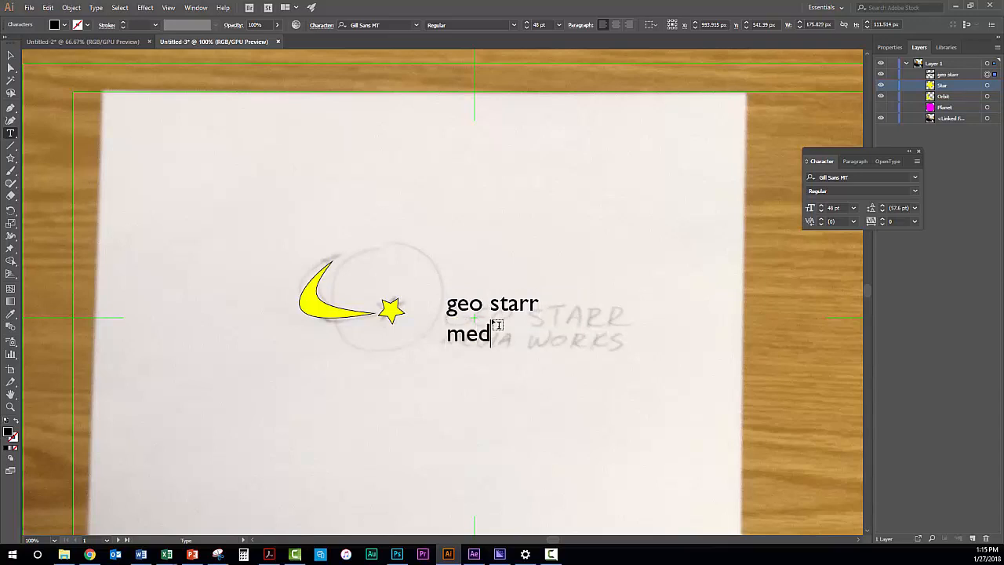
{"action": "type", "text": "ia works"}
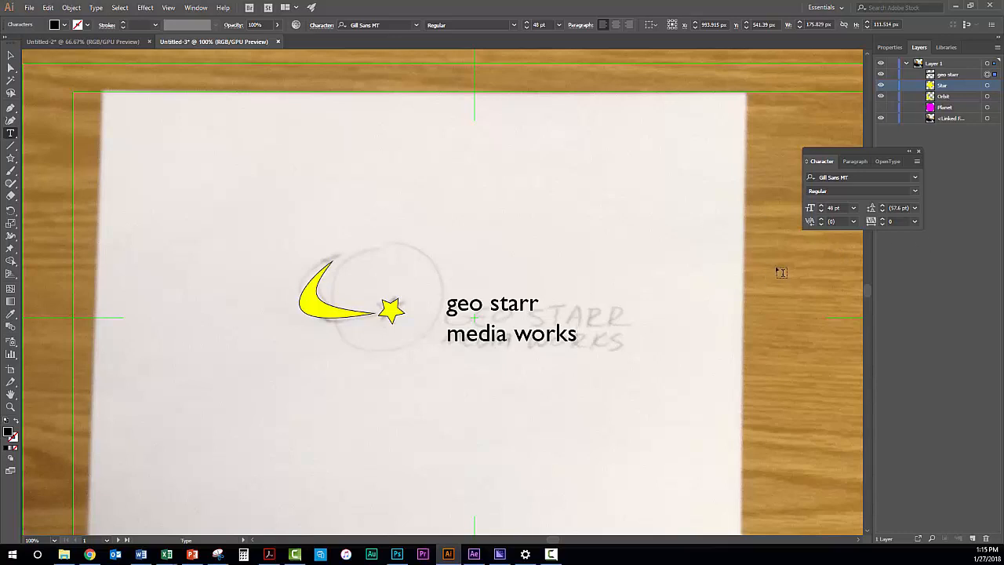
{"action": "key", "text": "Escape"}
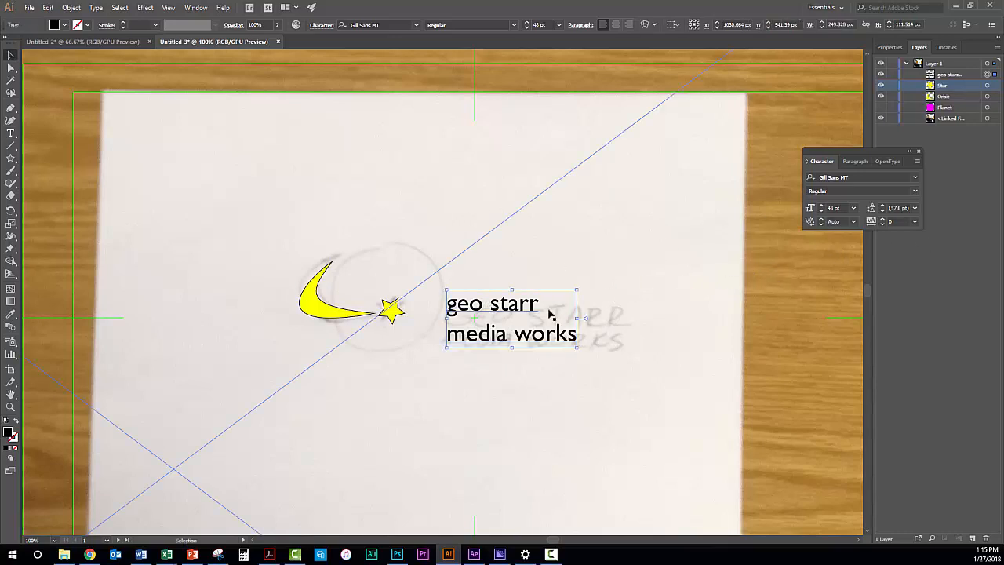
Select the "geo starr" line of the text and enlarge its font size to 92 pt
{"action": "left_click", "coordinate": [10, 134]}
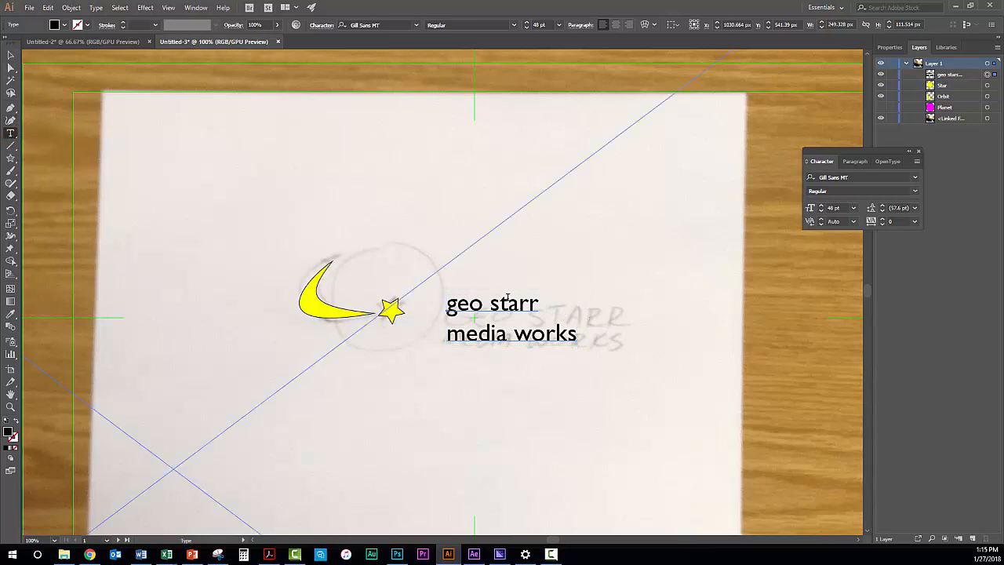
{"action": "left_click_drag", "start_coordinate": [540, 306], "coordinate": [444, 306]}
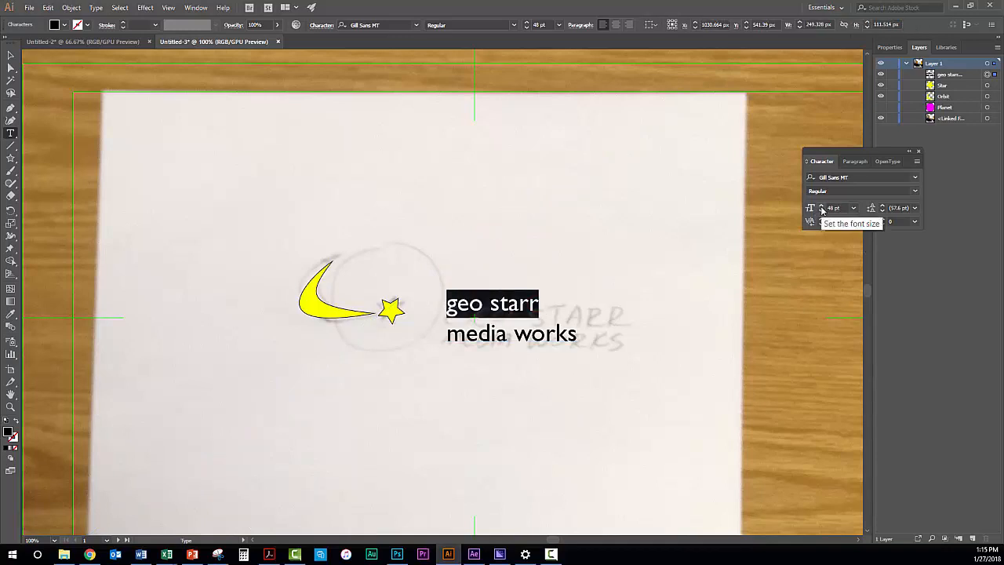
{"action": "left_click", "coordinate": [822, 209]}
{"action": "left_click", "coordinate": [822, 208]}
{"action": "left_click", "coordinate": [822, 209]}
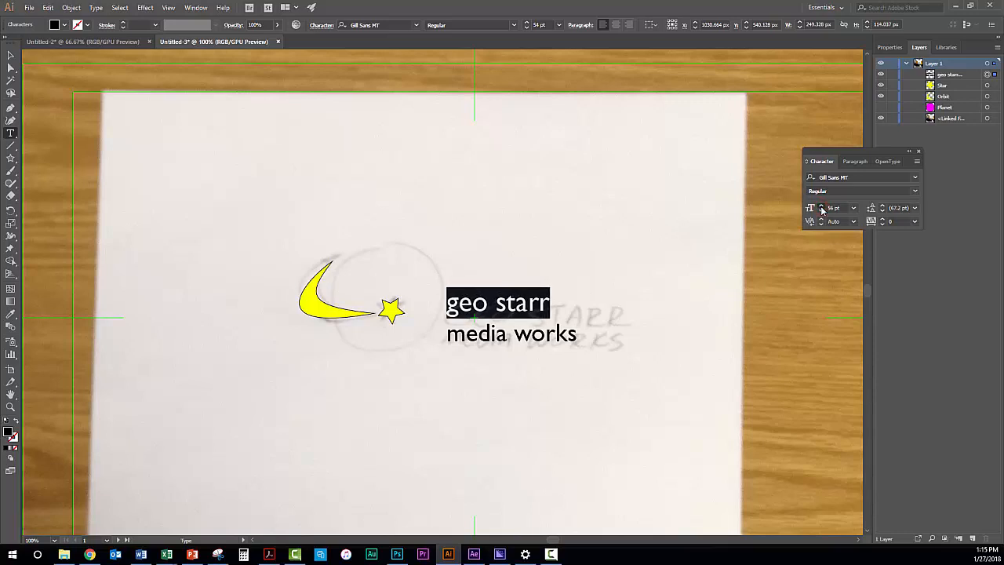
{"action": "left_click", "coordinate": [821, 208]}
{"action": "left_click", "coordinate": [822, 209]}
{"action": "left_click", "coordinate": [822, 208]}
{"action": "left_click", "coordinate": [822, 208]}
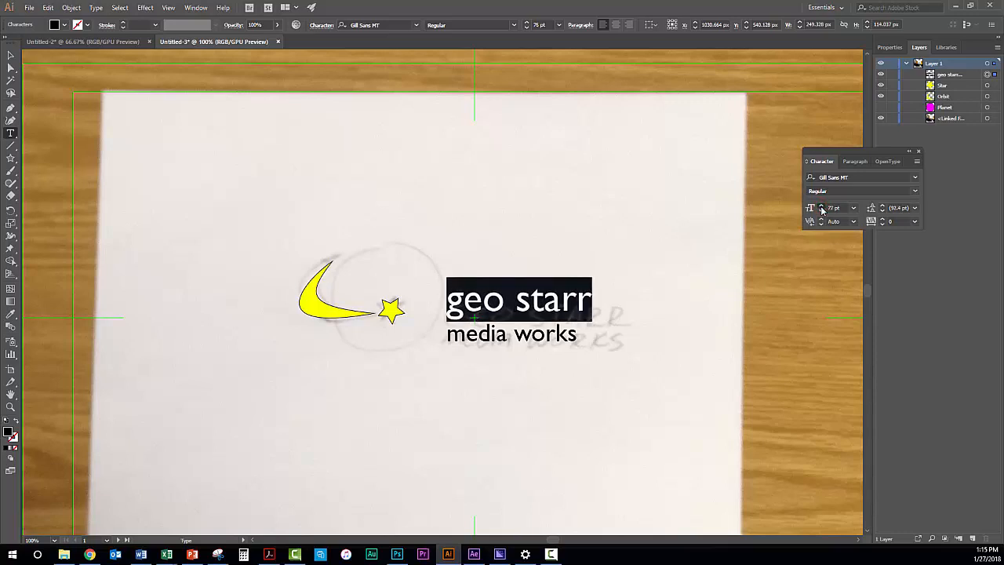
{"action": "left_click", "coordinate": [822, 209]}
{"action": "left_click", "coordinate": [821, 209]}
{"action": "left_click", "coordinate": [822, 209]}
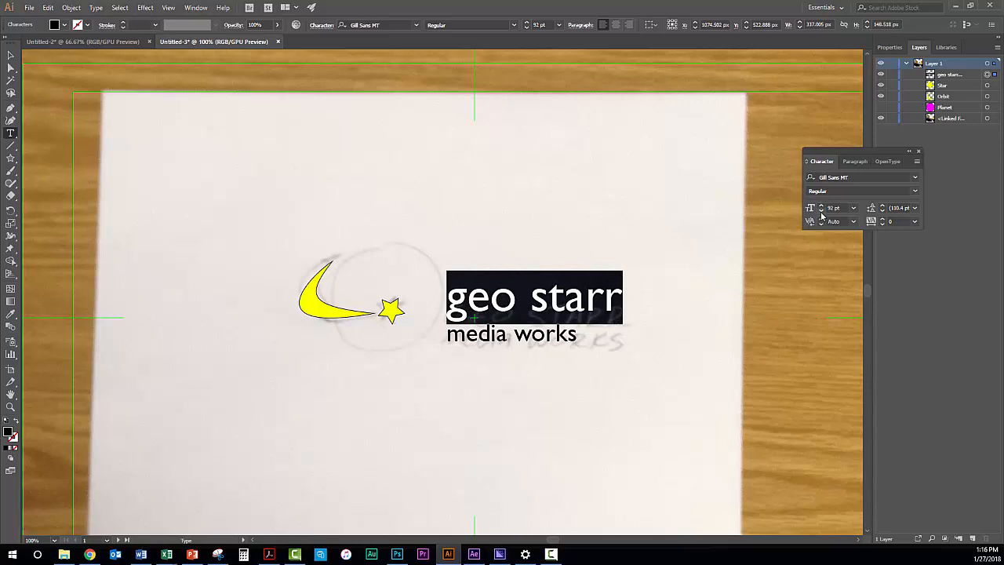
Show the full character options, apply All Caps to the "geo starr" line and reduce its font size to 66 pt
{"action": "left_click", "coordinate": [918, 162]}
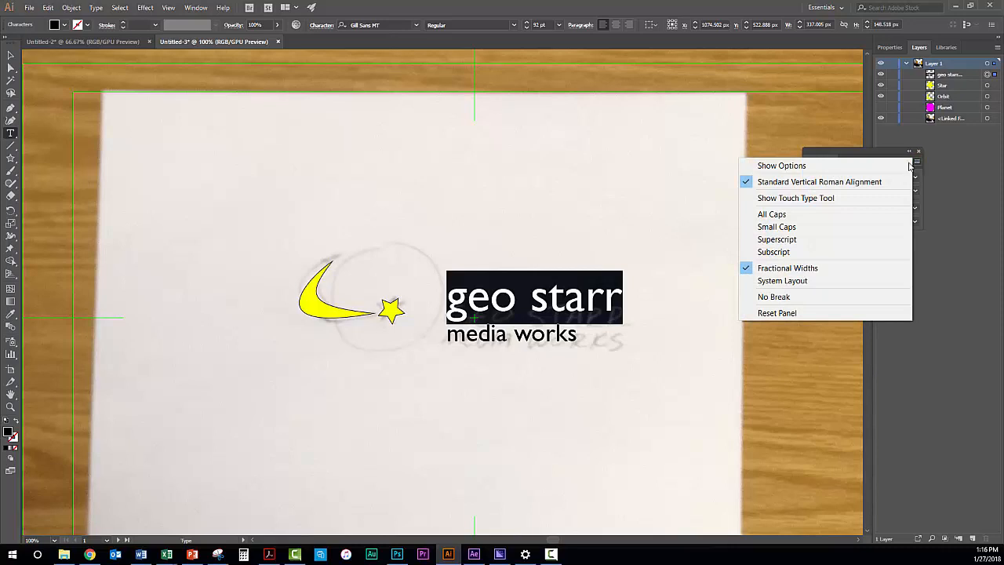
{"action": "left_click", "coordinate": [784, 165]}
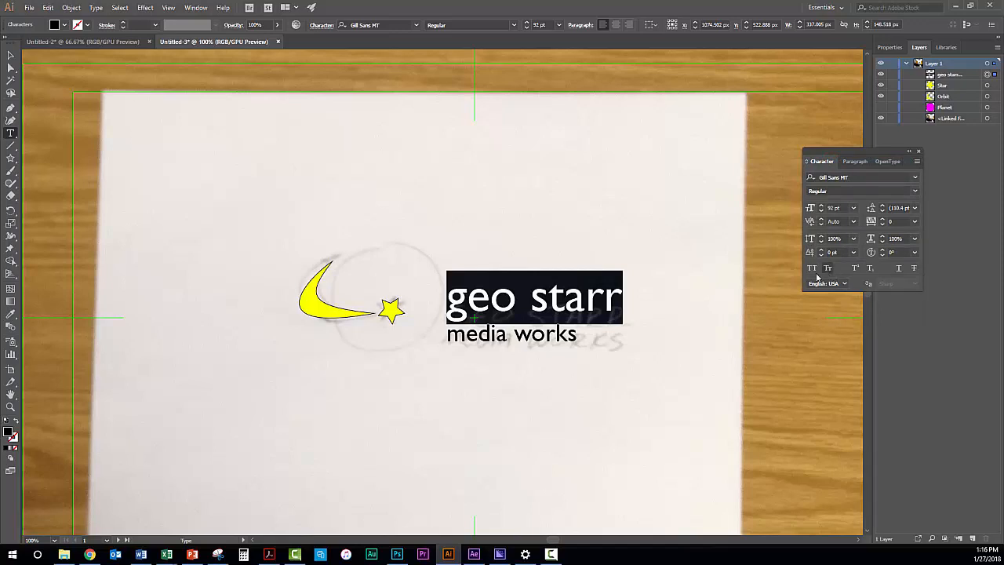
{"action": "left_click", "coordinate": [813, 269]}
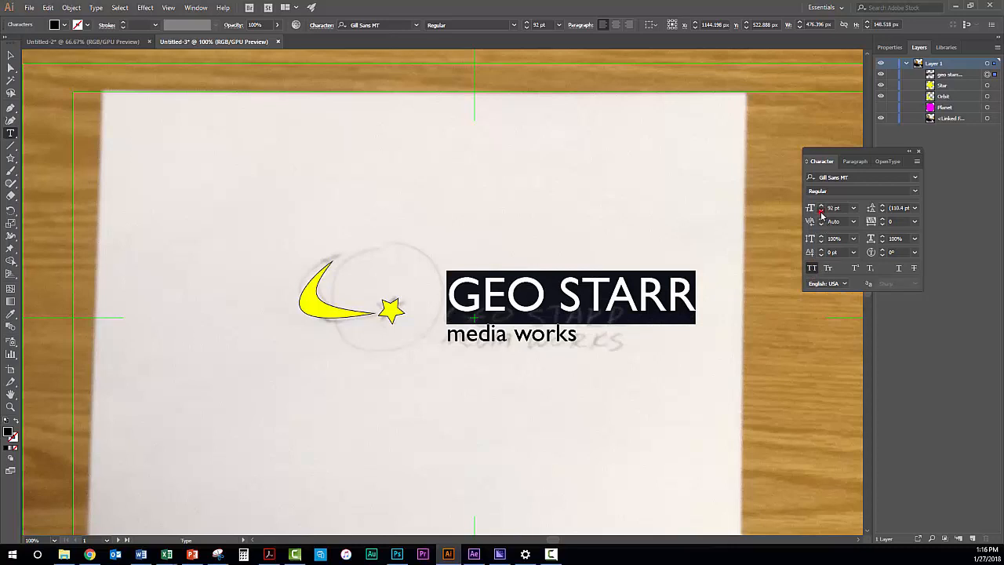
{"action": "left_click_drag", "start_coordinate": [822, 214], "coordinate": [822, 215]}
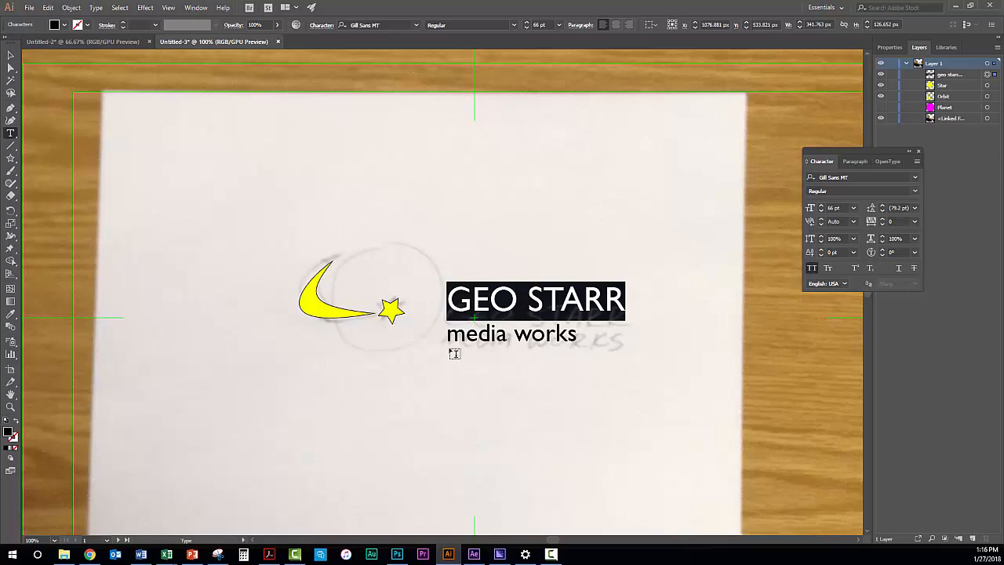
Set the "media works" line in the Acumin Variable Concept font and apply All Caps to it
{"action": "left_click_drag", "start_coordinate": [449, 334], "coordinate": [617, 351]}
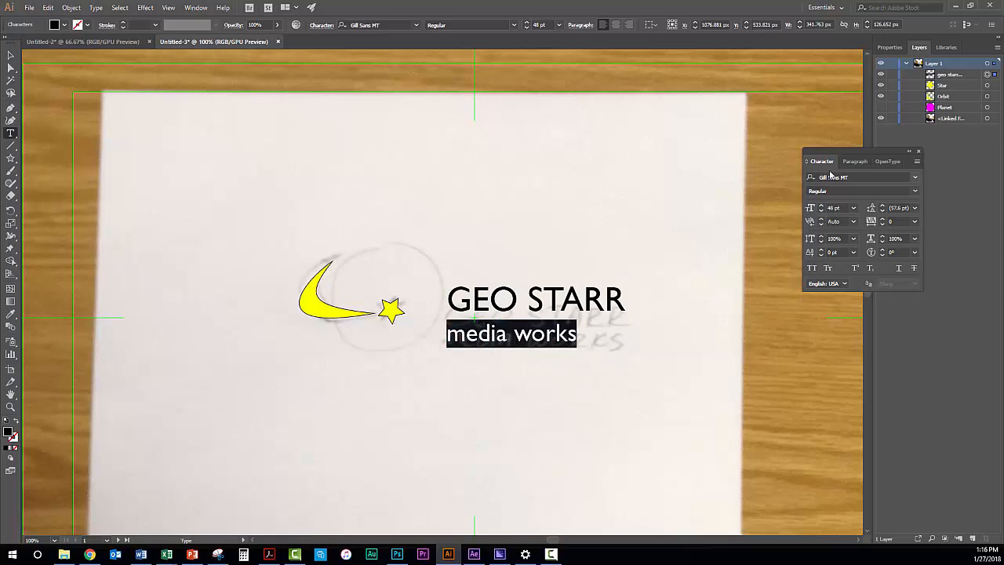
{"action": "left_click", "coordinate": [915, 192]}
{"action": "left_click", "coordinate": [915, 195]}
{"action": "left_click", "coordinate": [914, 180]}
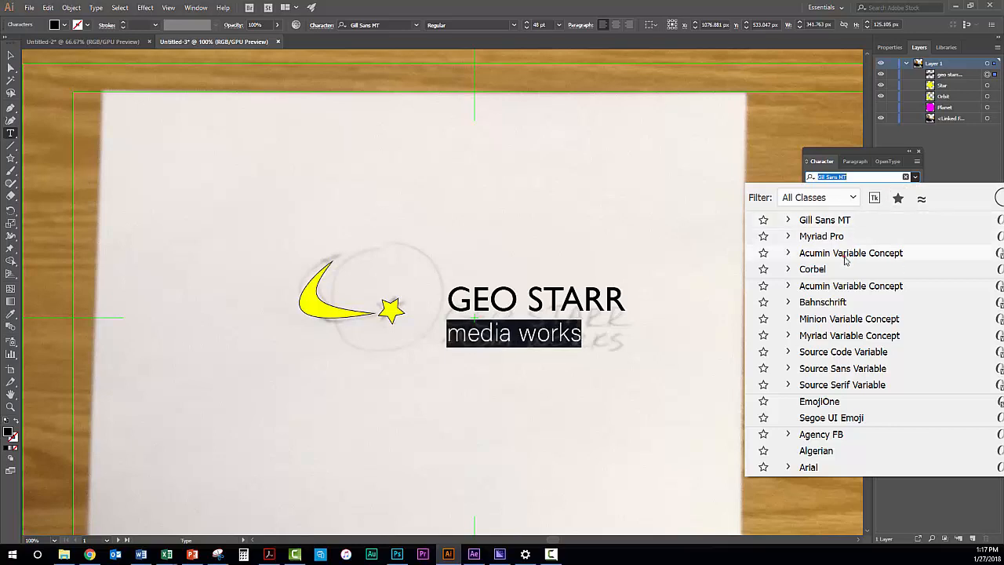
{"action": "left_click", "coordinate": [846, 261]}
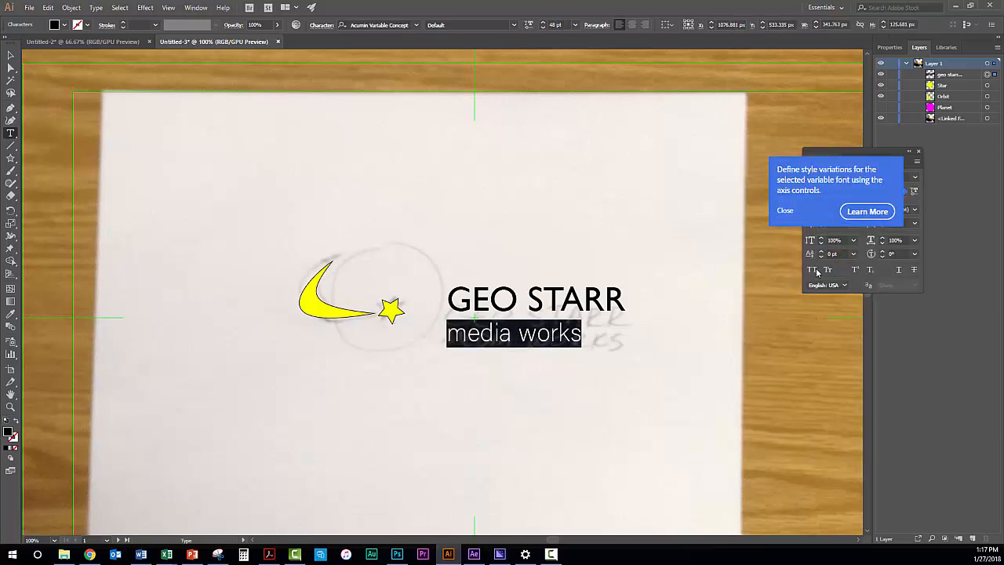
{"action": "left_click", "coordinate": [814, 270]}
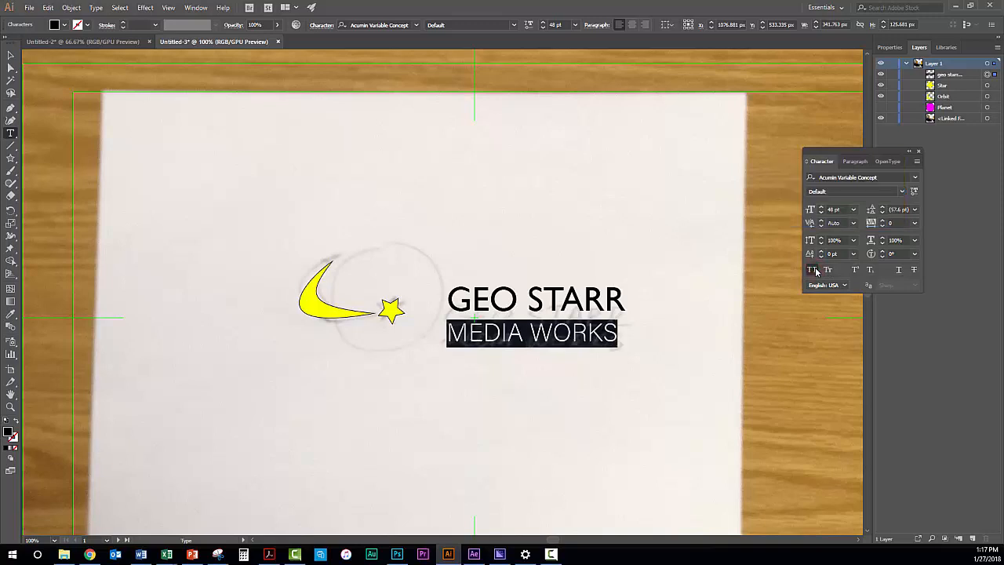
Reduce the font size of the "media works" line to 41 pt
{"action": "left_click", "coordinate": [821, 213]}
{"action": "left_click", "coordinate": [821, 213]}
{"action": "left_click", "coordinate": [821, 212]}
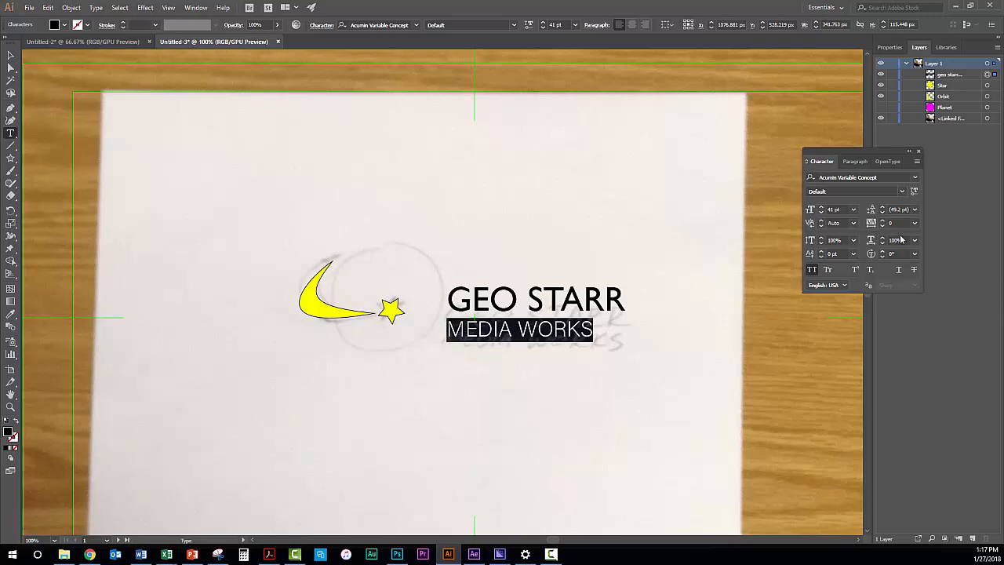
Increase the tracking of the "media works" line to 151 so it spans the width of the "geo starr" line
{"action": "left_click", "coordinate": [883, 221]}
{"action": "left_click", "coordinate": [883, 221]}
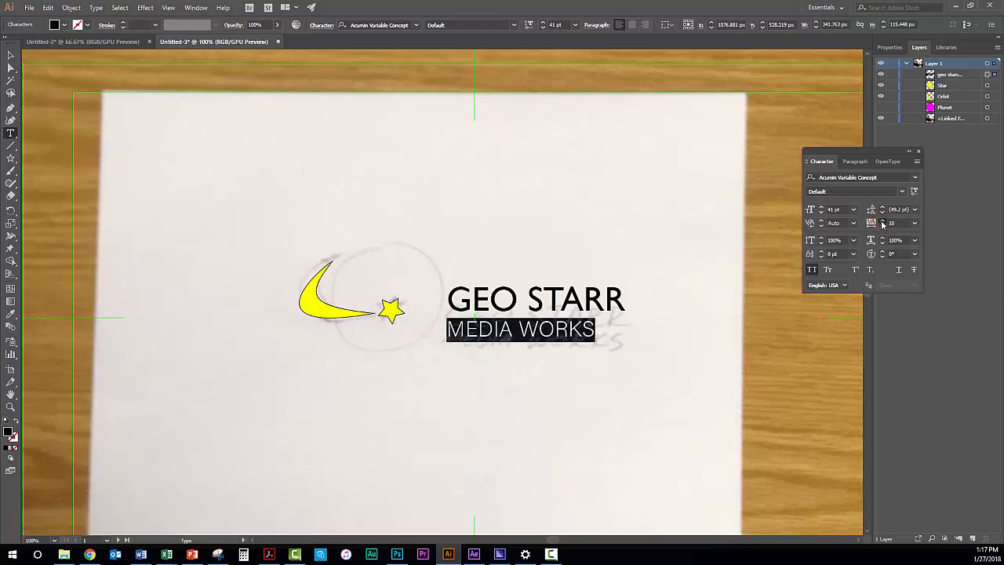
{"action": "left_click", "coordinate": [883, 220]}
{"action": "left_click", "coordinate": [883, 221]}
{"action": "left_click", "coordinate": [883, 221]}
{"action": "left_click", "coordinate": [883, 221]}
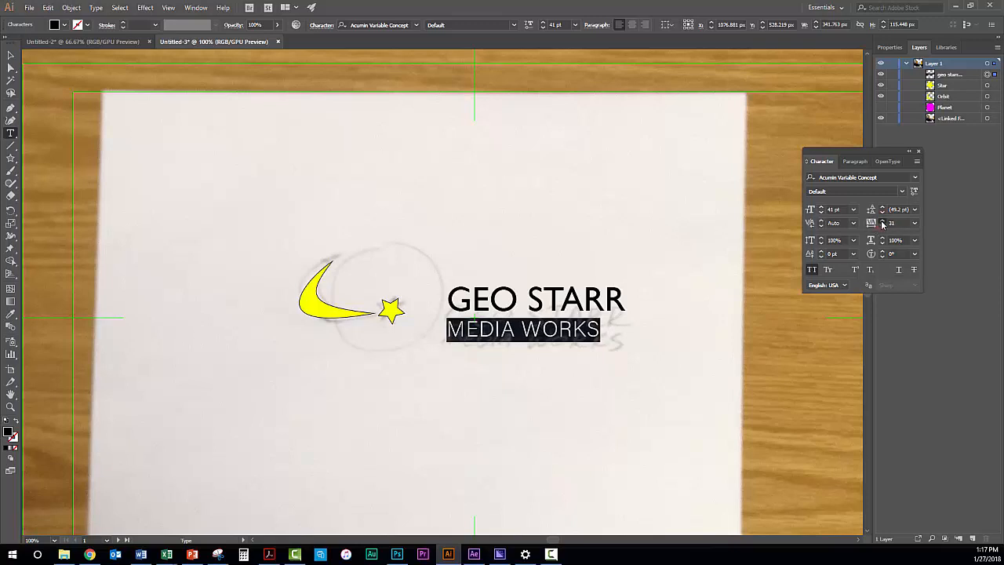
{"action": "left_click", "coordinate": [882, 221]}
{"action": "left_click", "coordinate": [882, 221]}
{"action": "left_click", "coordinate": [883, 221]}
{"action": "left_click", "coordinate": [882, 221]}
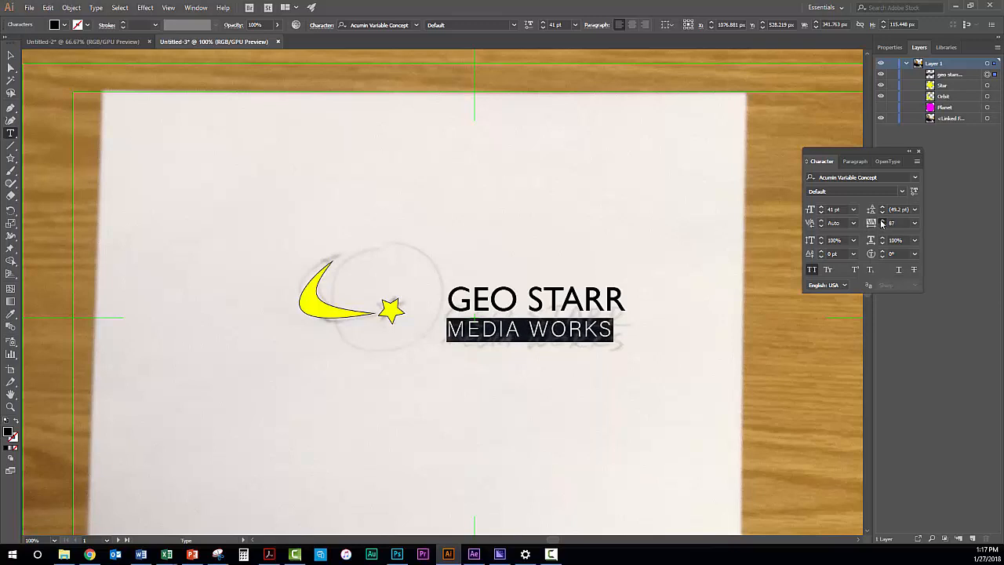
{"action": "left_click", "coordinate": [882, 221]}
{"action": "left_click", "coordinate": [883, 221]}
{"action": "left_click", "coordinate": [882, 221]}
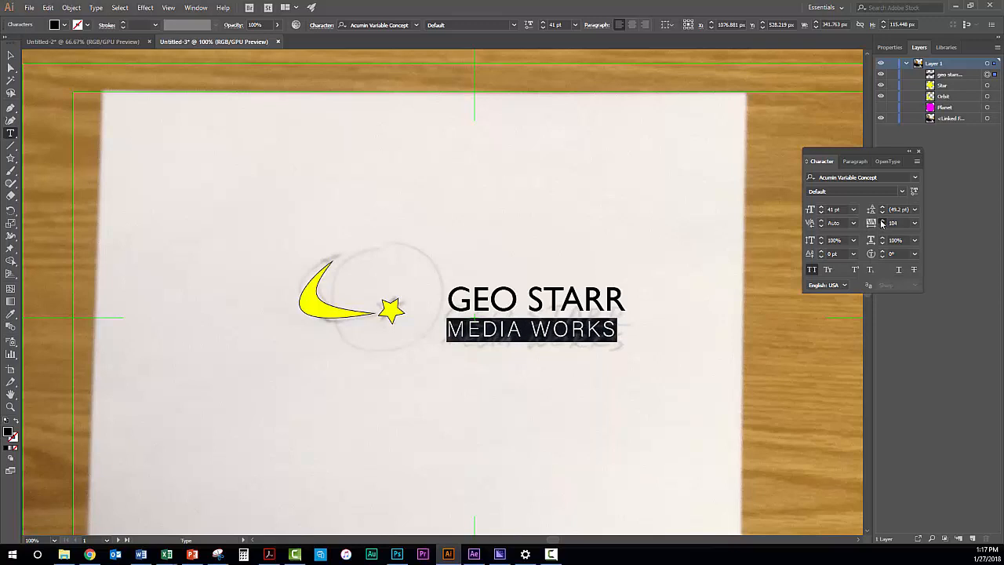
{"action": "left_click", "coordinate": [883, 221]}
{"action": "left_click", "coordinate": [883, 222]}
{"action": "left_click", "coordinate": [883, 221]}
{"action": "left_click", "coordinate": [882, 221]}
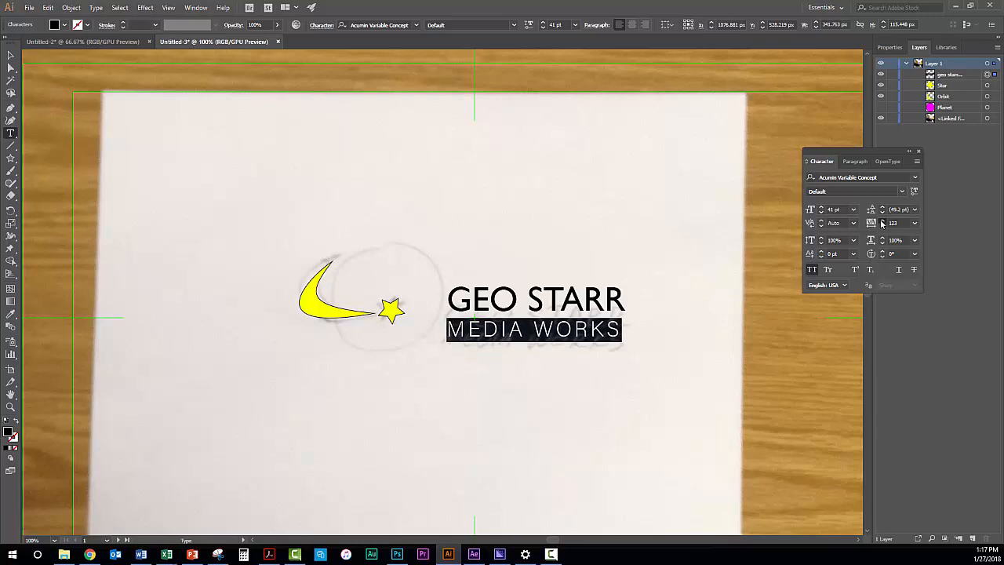
{"action": "left_click", "coordinate": [882, 221]}
{"action": "left_click", "coordinate": [882, 221]}
{"action": "left_click", "coordinate": [883, 221]}
{"action": "left_click", "coordinate": [882, 221]}
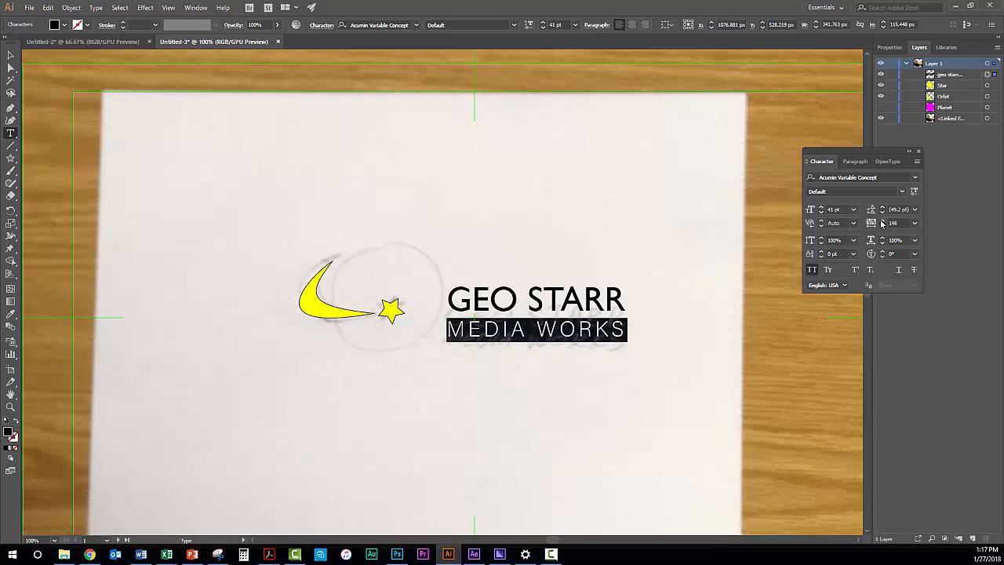
{"action": "left_click", "coordinate": [882, 221]}
{"action": "left_click", "coordinate": [883, 222]}
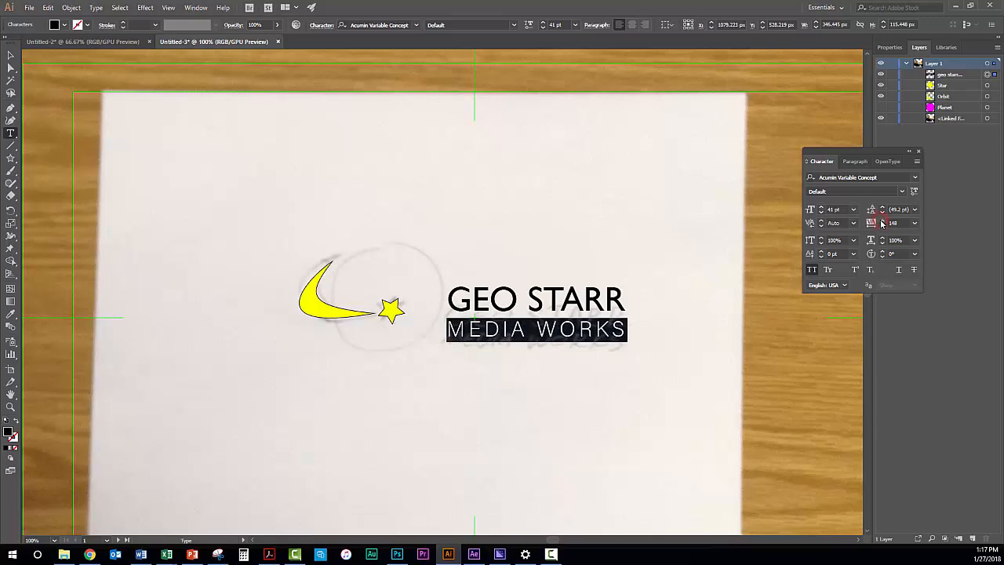
{"action": "left_click", "coordinate": [883, 221]}
{"action": "left_click", "coordinate": [882, 221]}
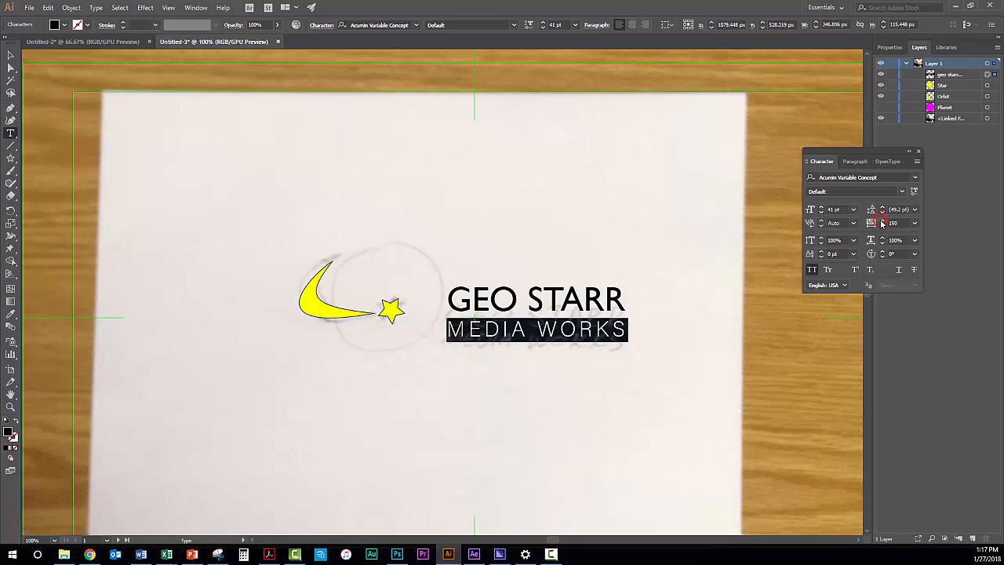
{"action": "left_click", "coordinate": [882, 221]}
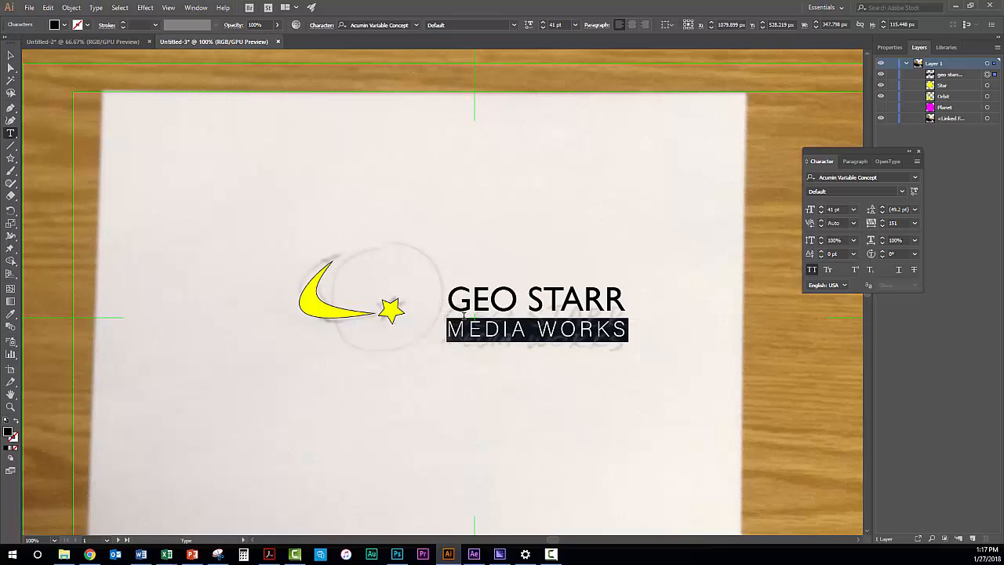
Tighten the leading of the "media works" line to 41 pt
{"action": "left_click", "coordinate": [883, 213]}
{"action": "left_click", "coordinate": [883, 213]}
{"action": "left_click", "coordinate": [883, 212]}
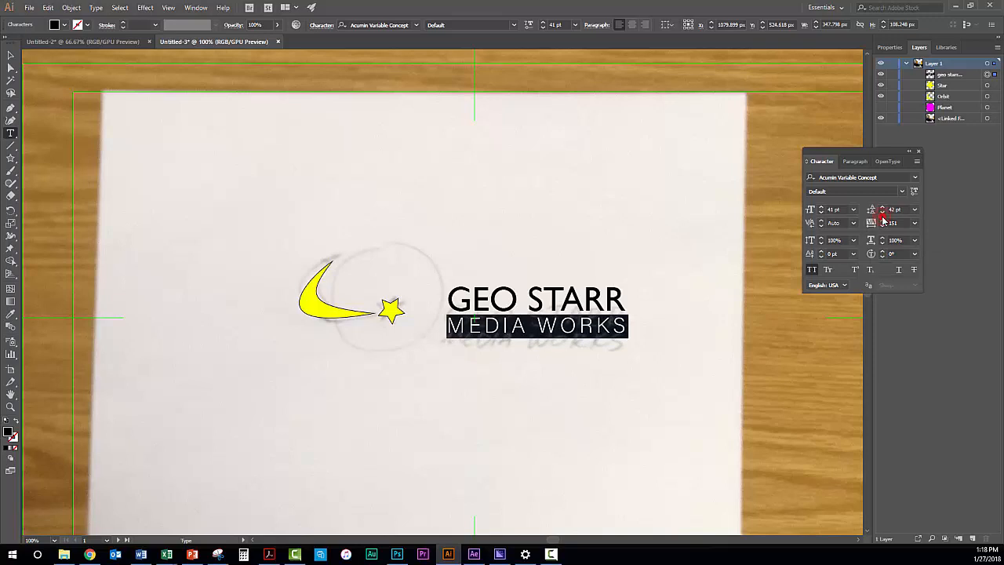
{"action": "left_click", "coordinate": [882, 214]}
{"action": "left_click", "coordinate": [881, 213]}
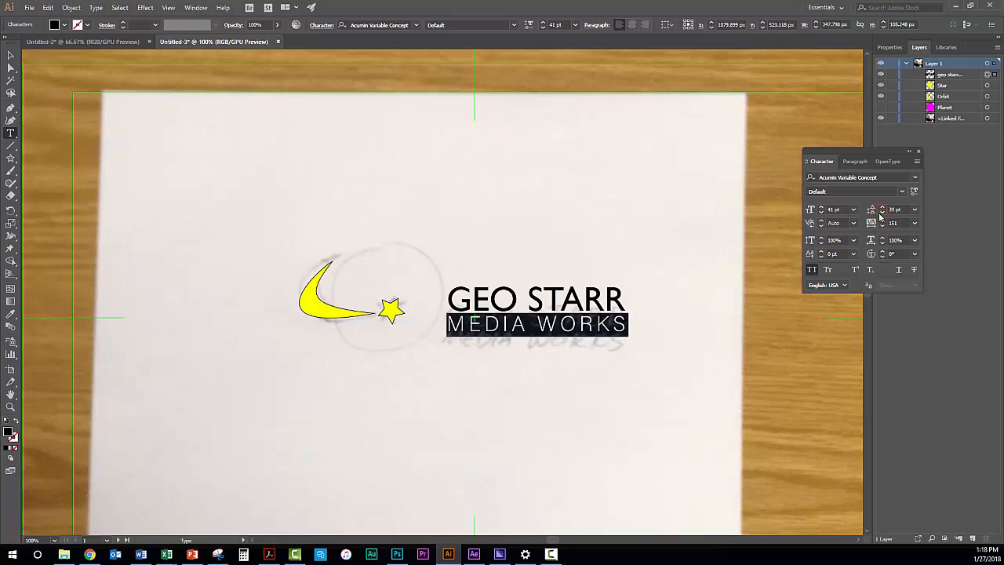
{"action": "left_click", "coordinate": [882, 206]}
{"action": "left_click", "coordinate": [882, 206]}
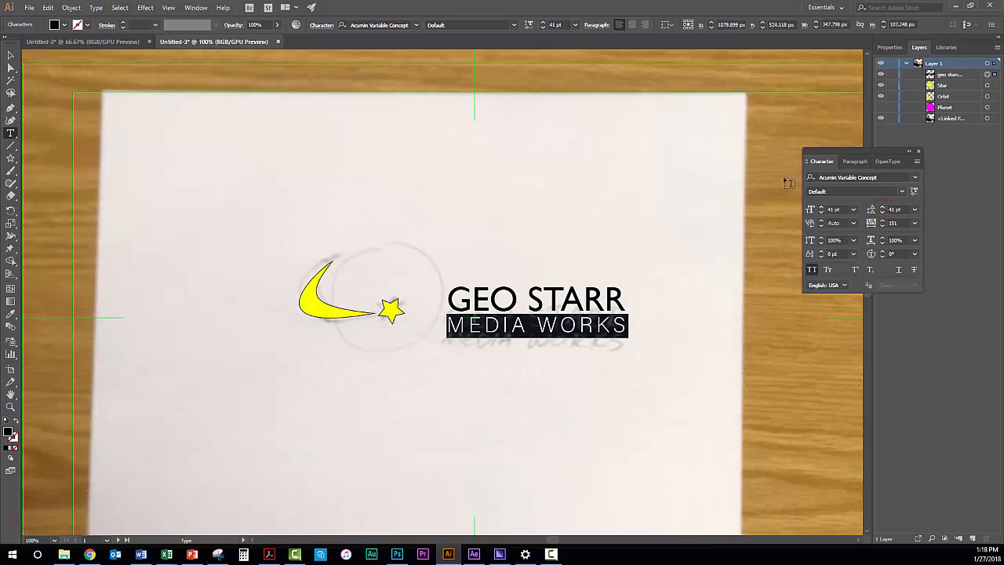
Make the Planet object visible again and fill both lines of the lettering with RGB Yellow
{"action": "left_click", "coordinate": [881, 108]}
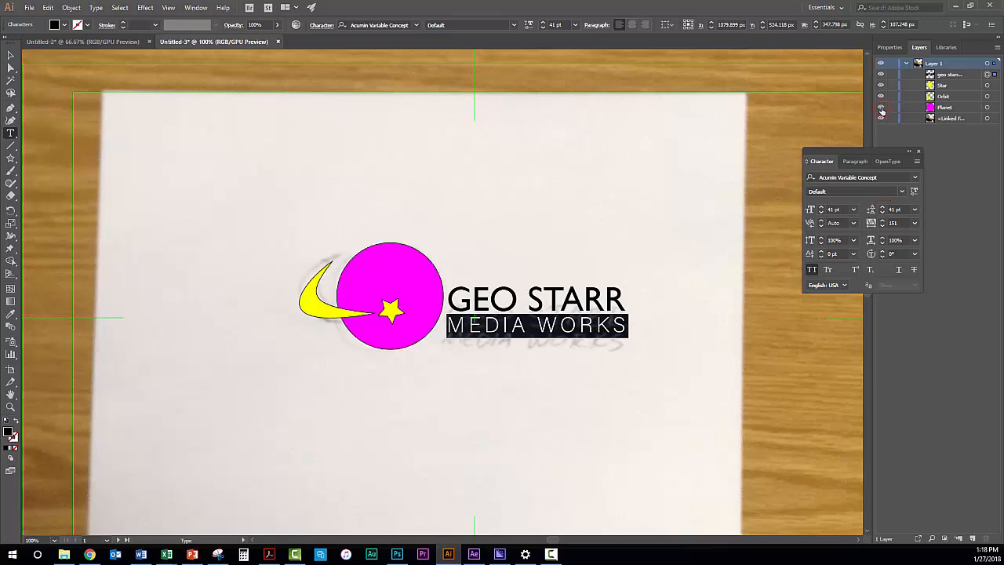
{"action": "left_click_drag", "start_coordinate": [446, 295], "coordinate": [633, 321]}
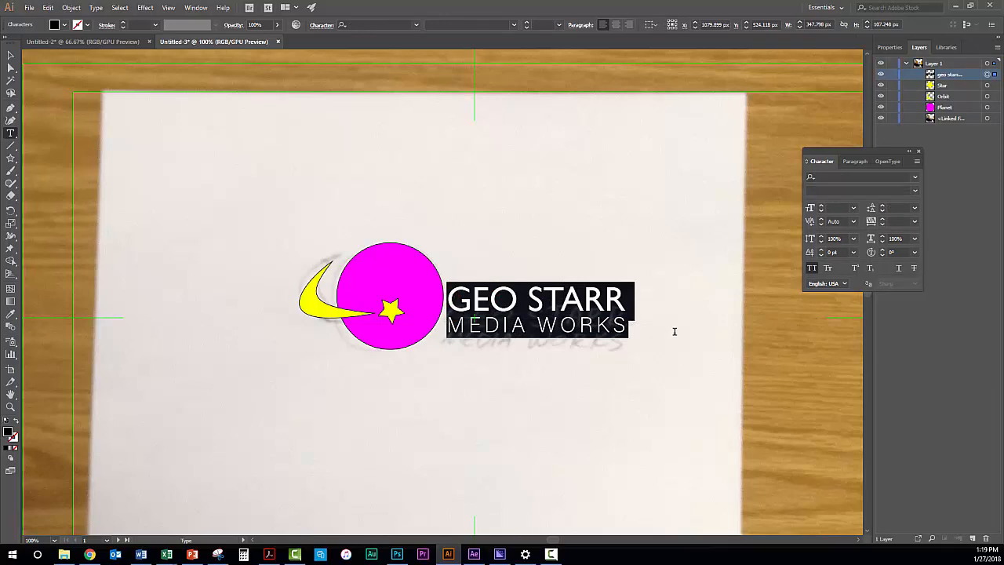
{"action": "left_click", "coordinate": [65, 26]}
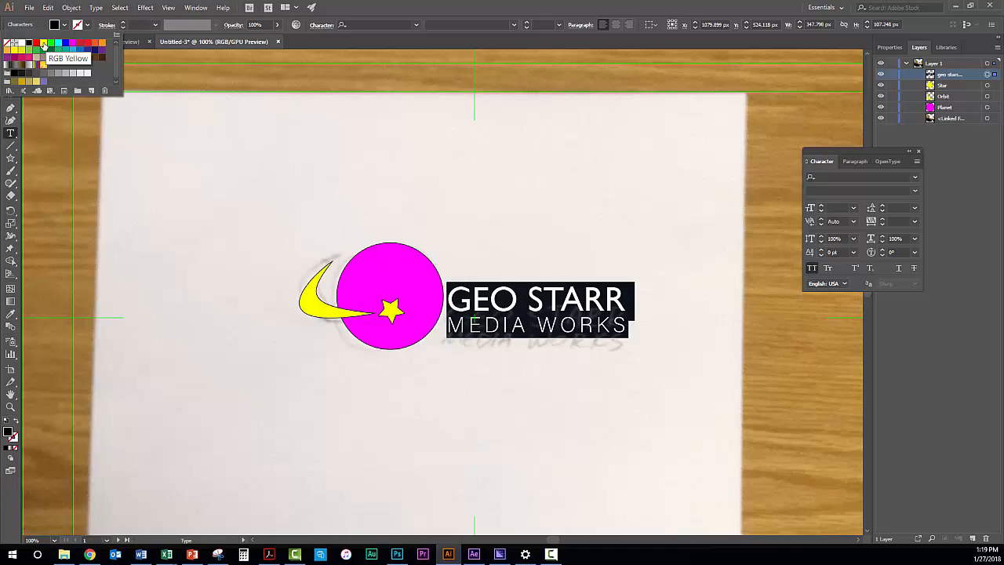
{"action": "left_click", "coordinate": [43, 44]}
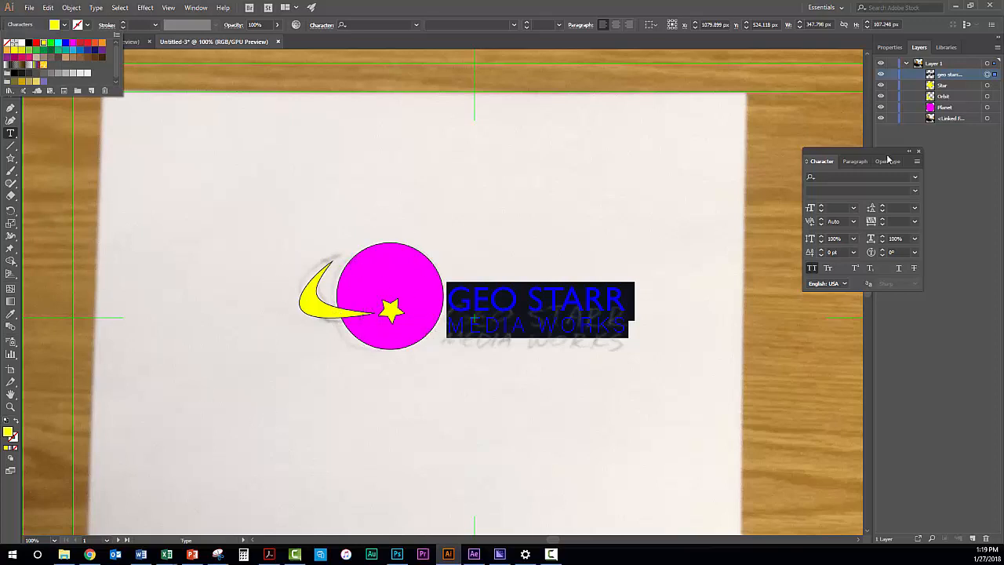
{"action": "left_click", "coordinate": [943, 88]}
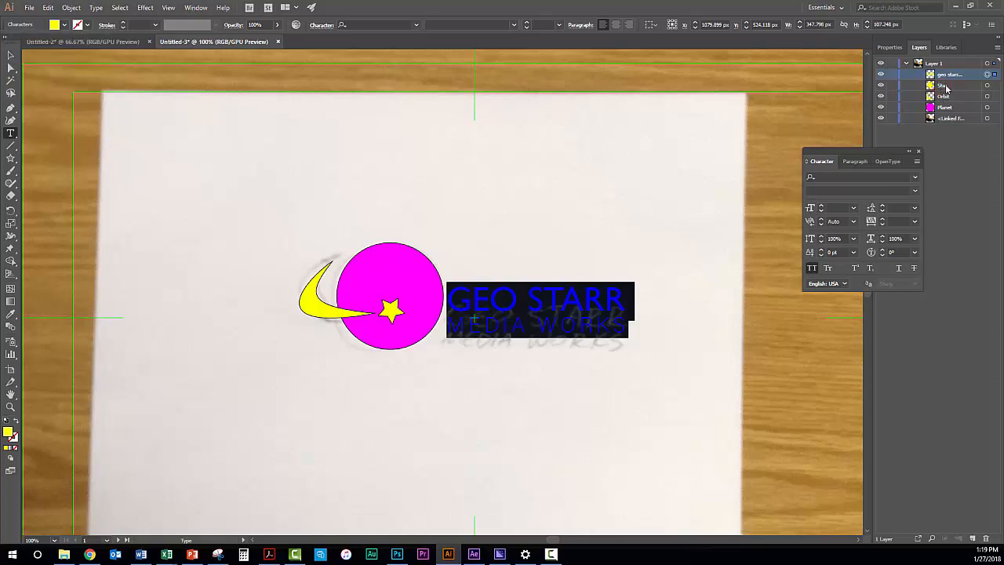
{"action": "left_click", "coordinate": [946, 87]}
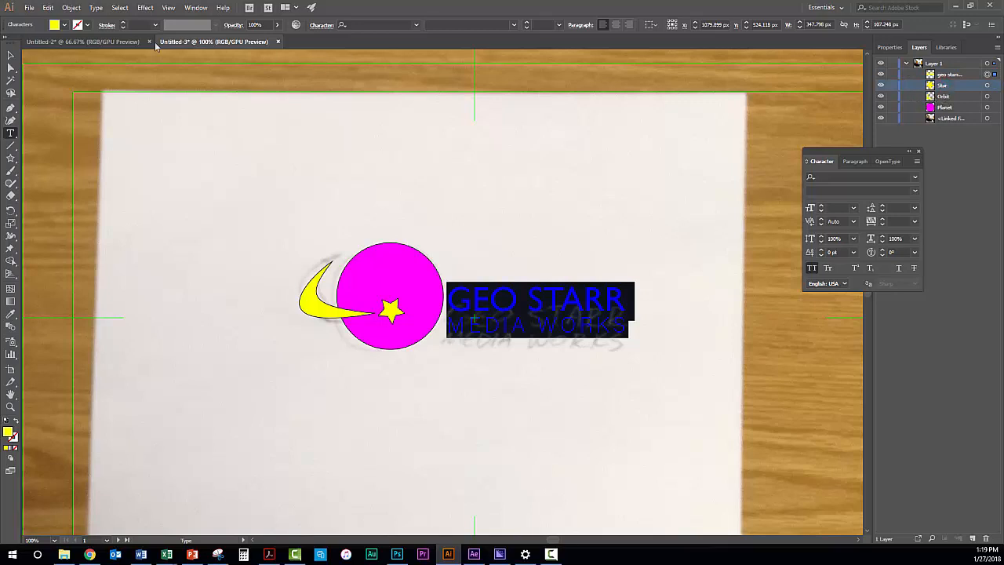
Select the magenta planet circle and set its stroke weight to 0
{"action": "left_click", "coordinate": [10, 55]}
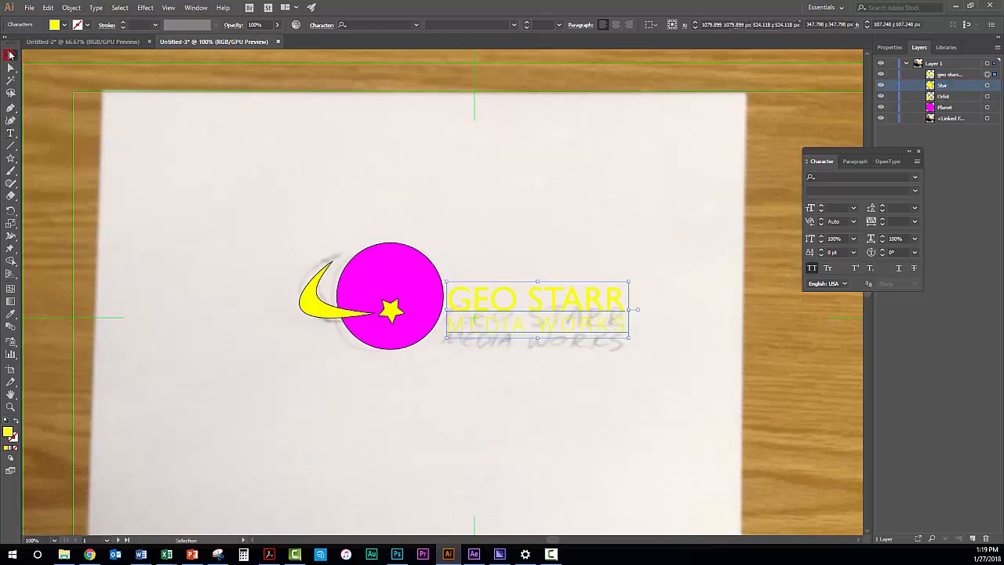
{"action": "left_click", "coordinate": [372, 268]}
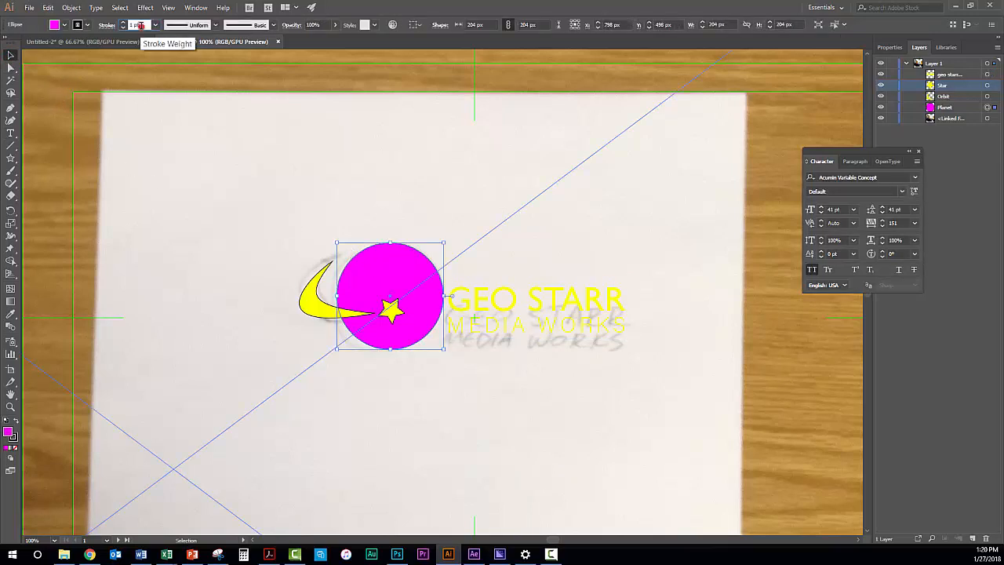
{"action": "left_click", "coordinate": [122, 25]}
{"action": "type", "text": "0"}
{"action": "key", "text": "Return"}
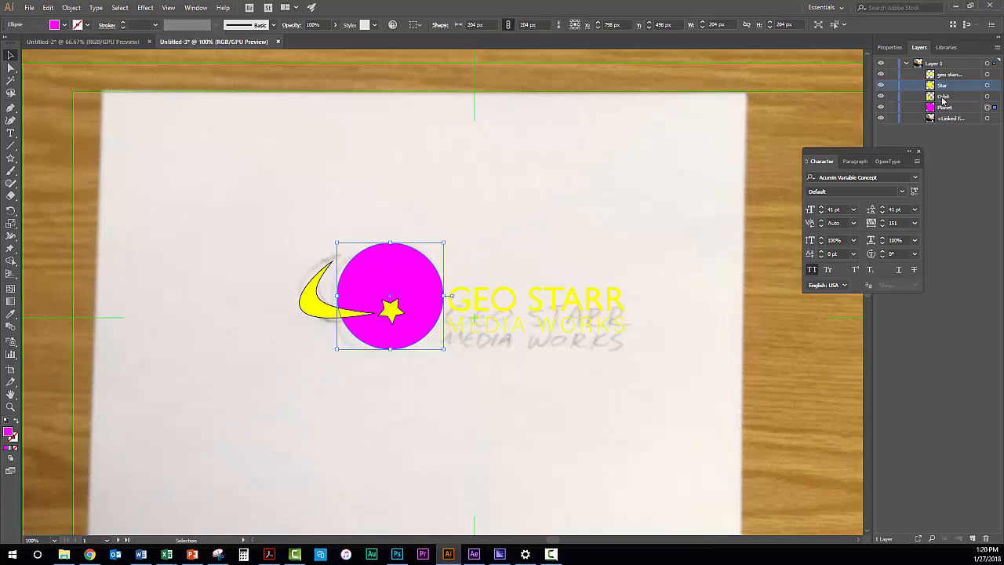
Select the Orbit shape and set its stroke colour to None
{"action": "left_click", "coordinate": [943, 96]}
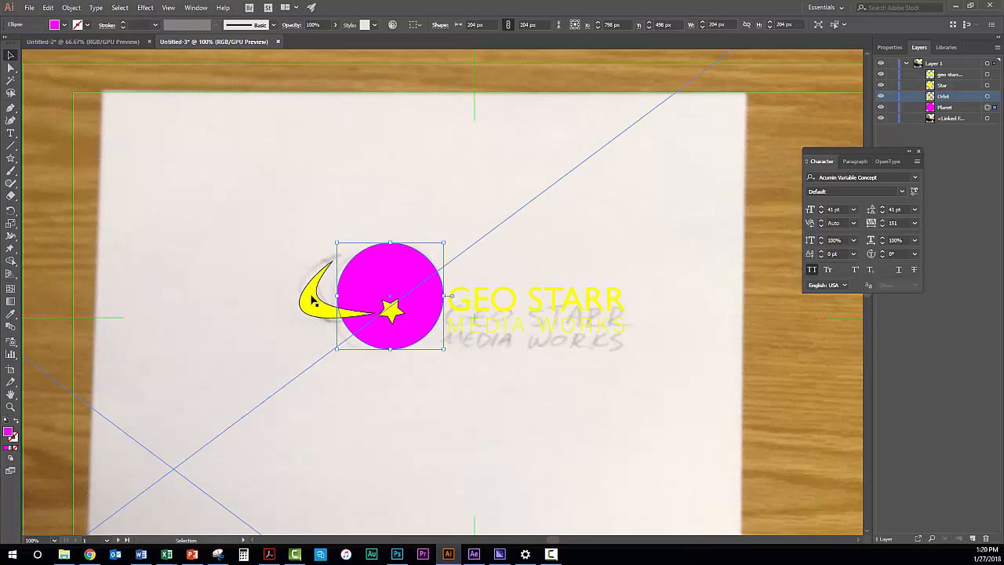
{"action": "left_click", "coordinate": [988, 96]}
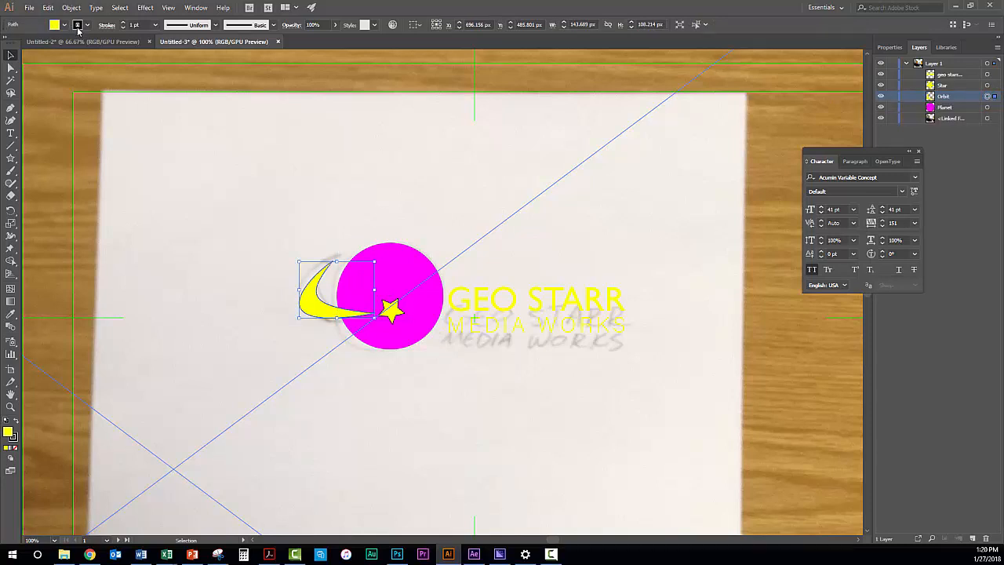
{"action": "left_click", "coordinate": [78, 28]}
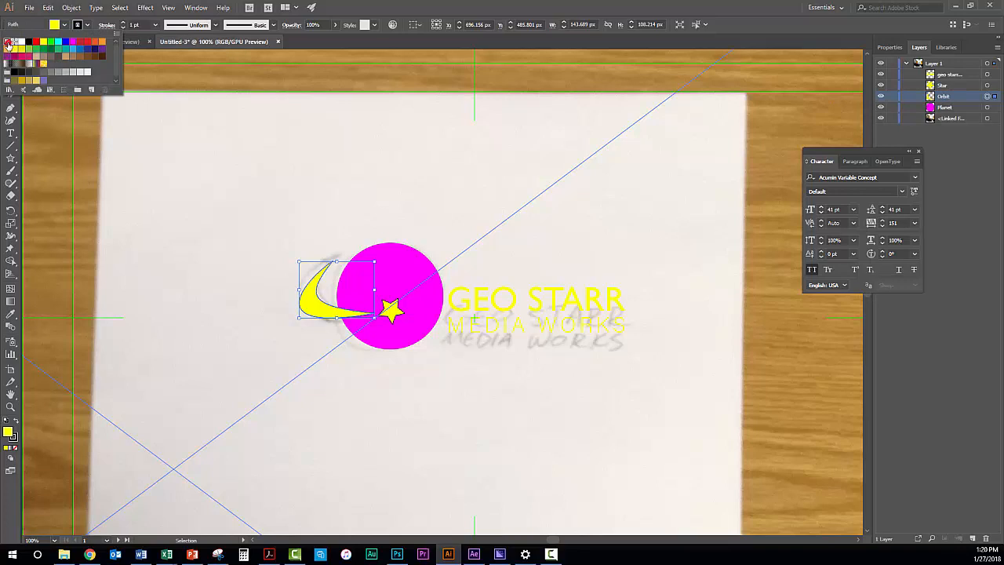
{"action": "left_click", "coordinate": [8, 44]}
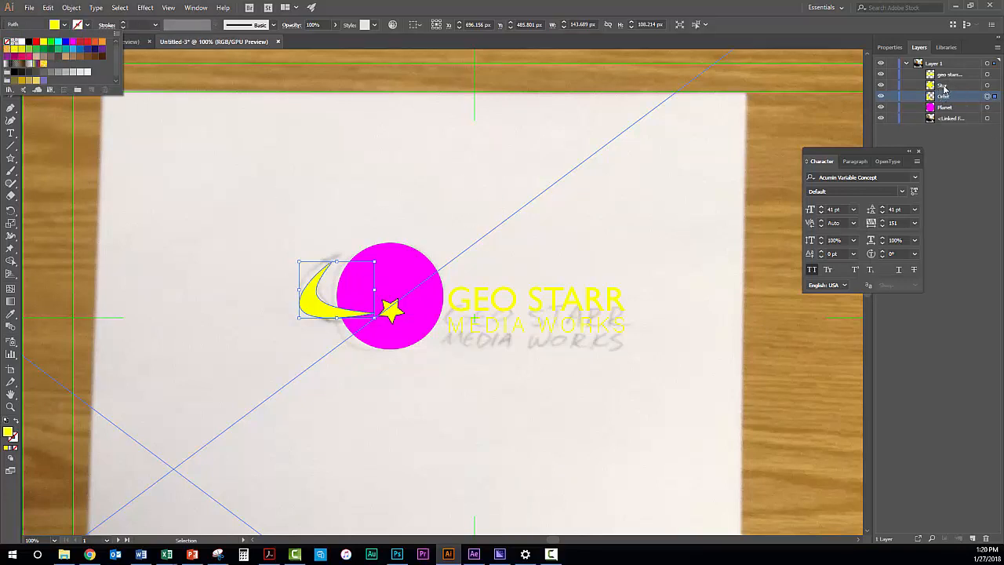
Target the Star shape and remove its outline by setting the stroke colour to None
{"action": "left_click", "coordinate": [945, 86]}
{"action": "left_click", "coordinate": [945, 85]}
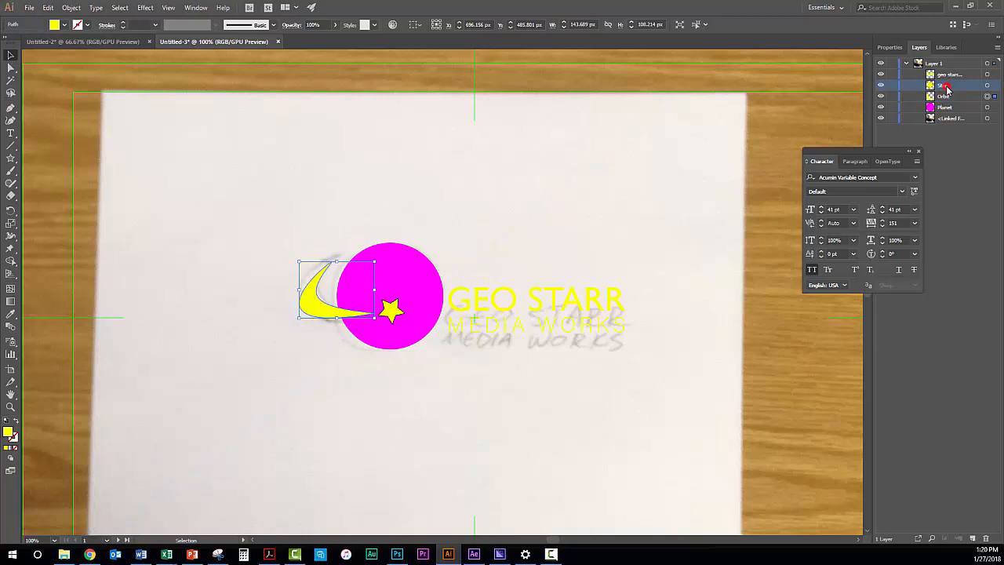
{"action": "left_click", "coordinate": [988, 85]}
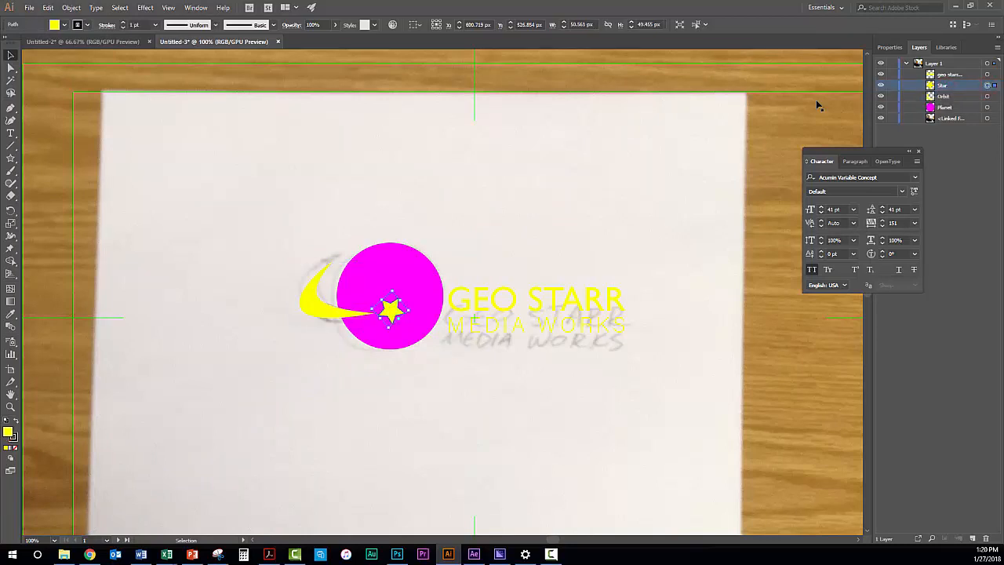
{"action": "left_click", "coordinate": [106, 25]}
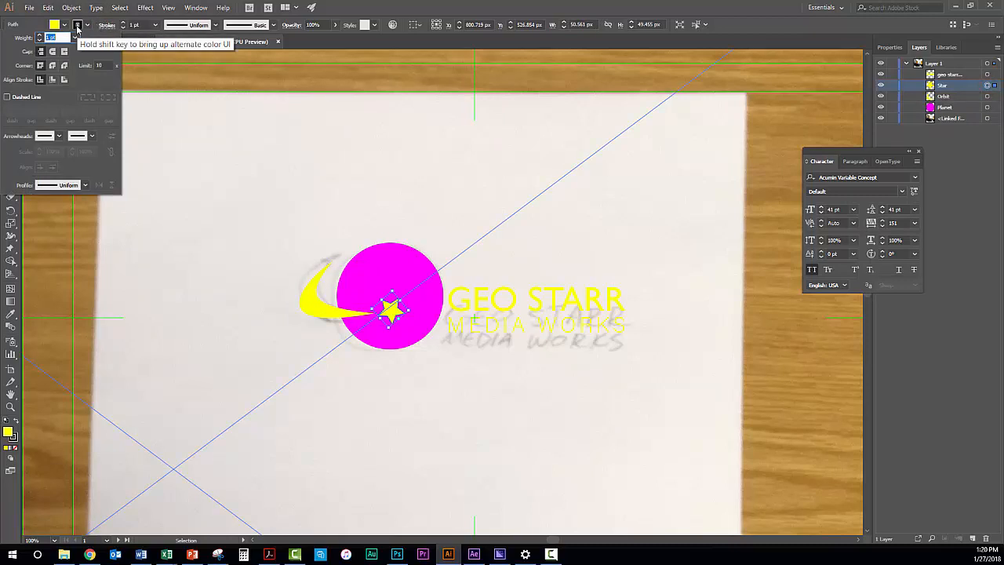
{"action": "left_click", "coordinate": [78, 26]}
{"action": "left_click", "coordinate": [78, 26]}
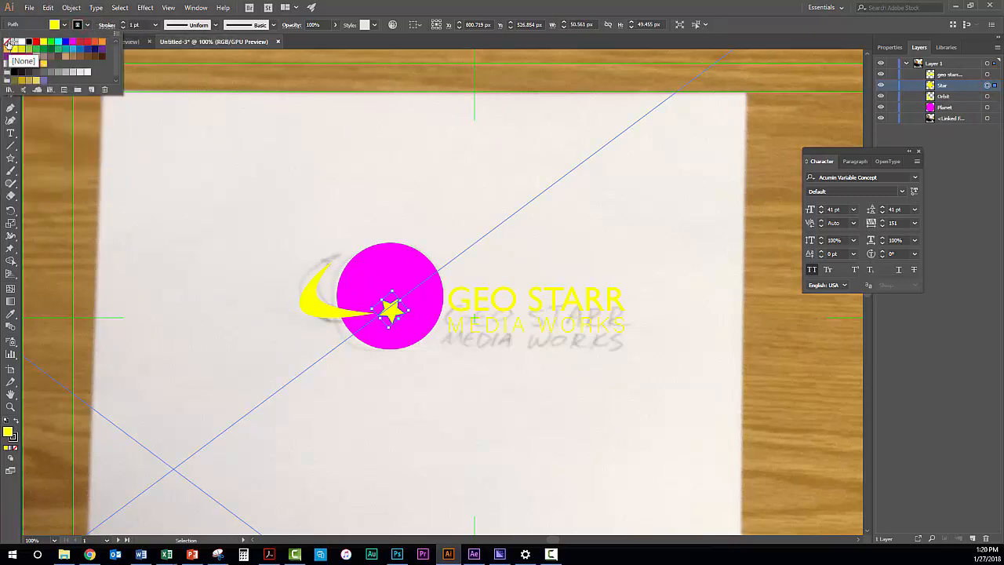
{"action": "left_click", "coordinate": [7, 44]}
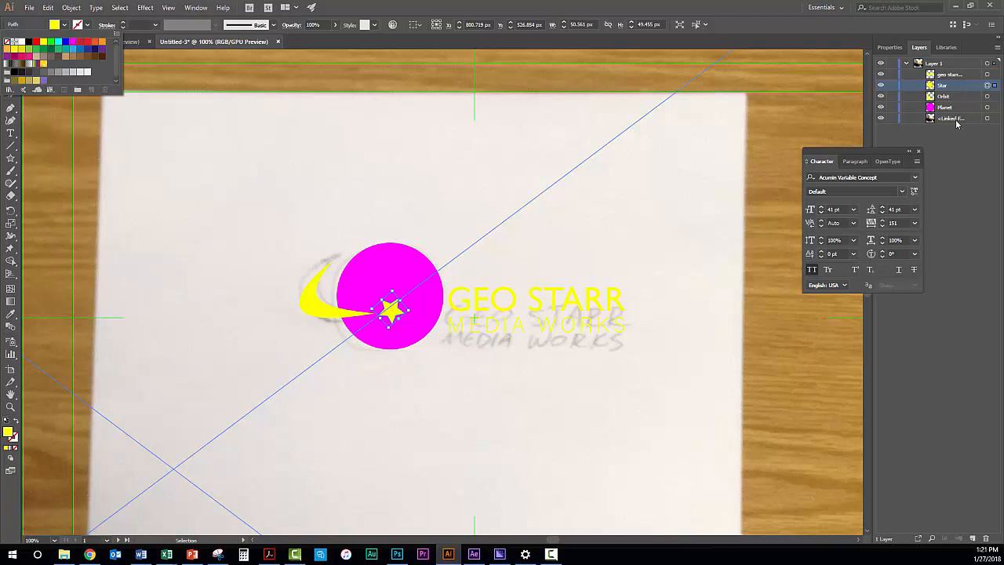
Select the "geo starr media works" text object and move it down over the hand-sketched lettering
{"action": "left_click", "coordinate": [954, 74]}
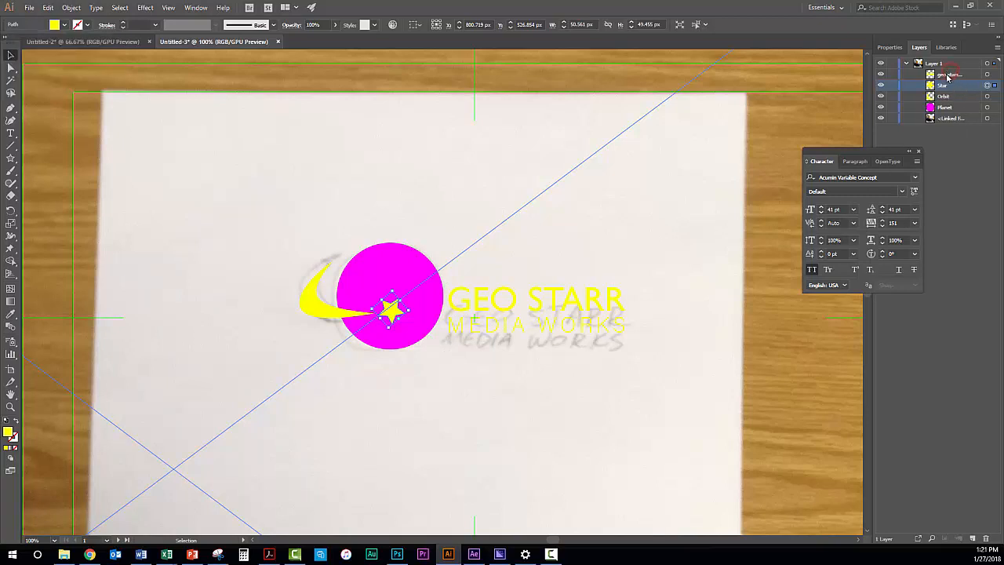
{"action": "left_click", "coordinate": [947, 73]}
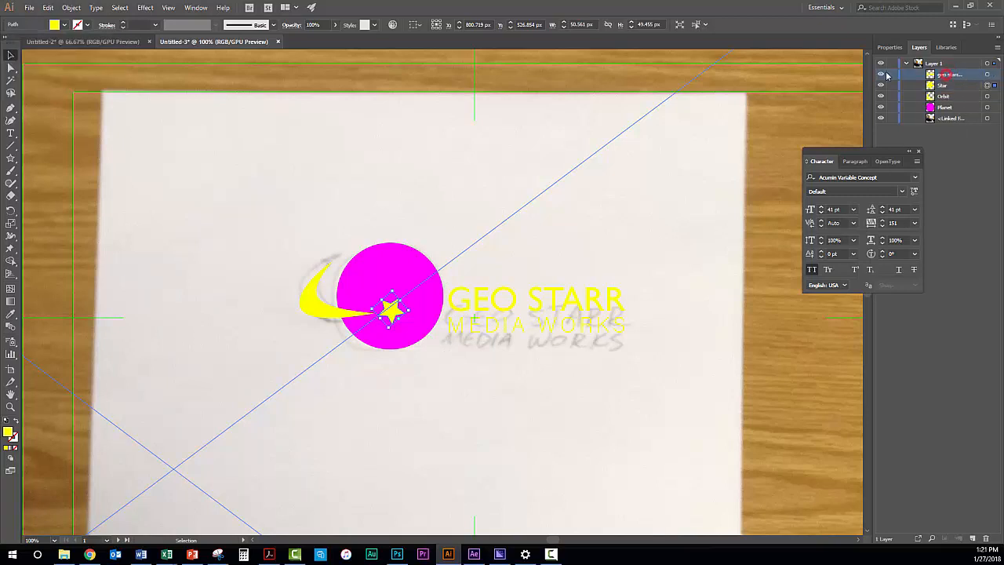
{"action": "left_click", "coordinate": [989, 74]}
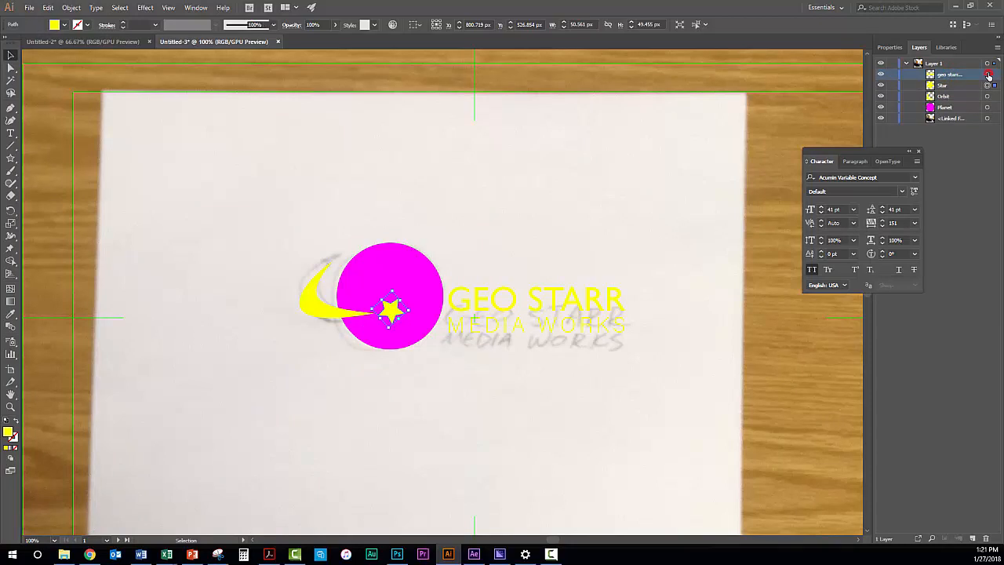
{"action": "left_click", "coordinate": [510, 300]}
{"action": "left_click_drag", "start_coordinate": [510, 300], "coordinate": [507, 317]}
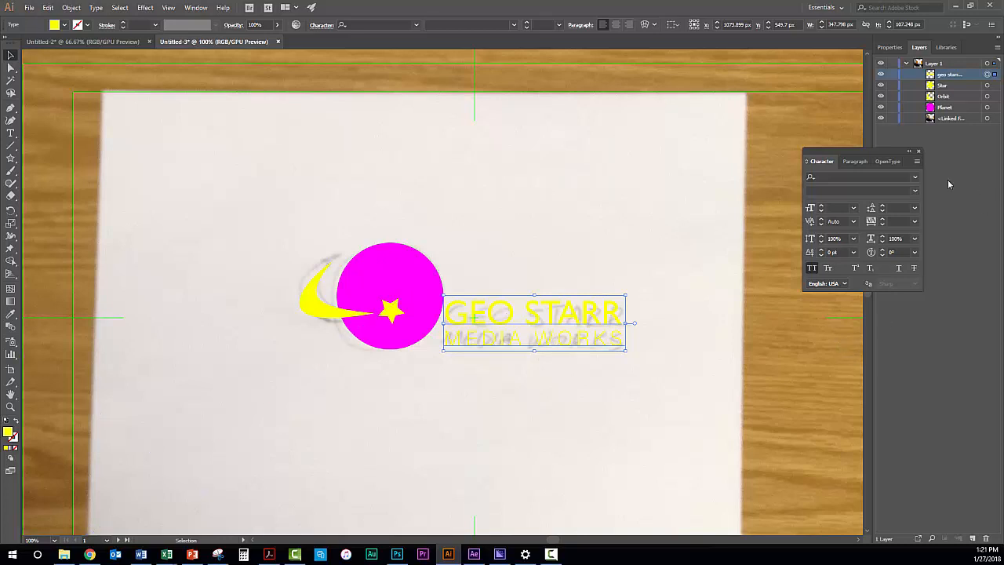
Close the floating character settings and add three new layers above Layer 1
{"action": "left_click", "coordinate": [918, 151]}
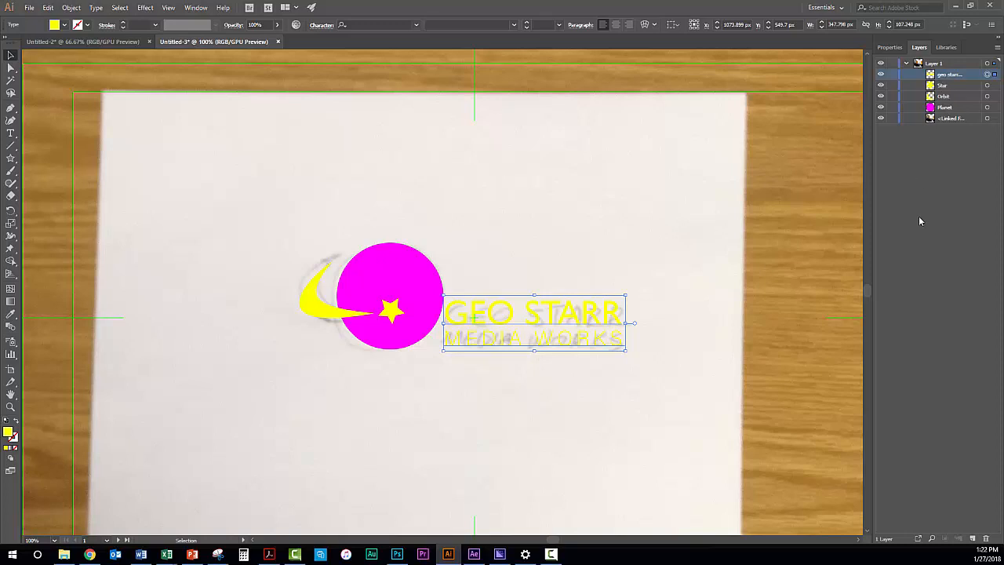
{"action": "left_click", "coordinate": [973, 539]}
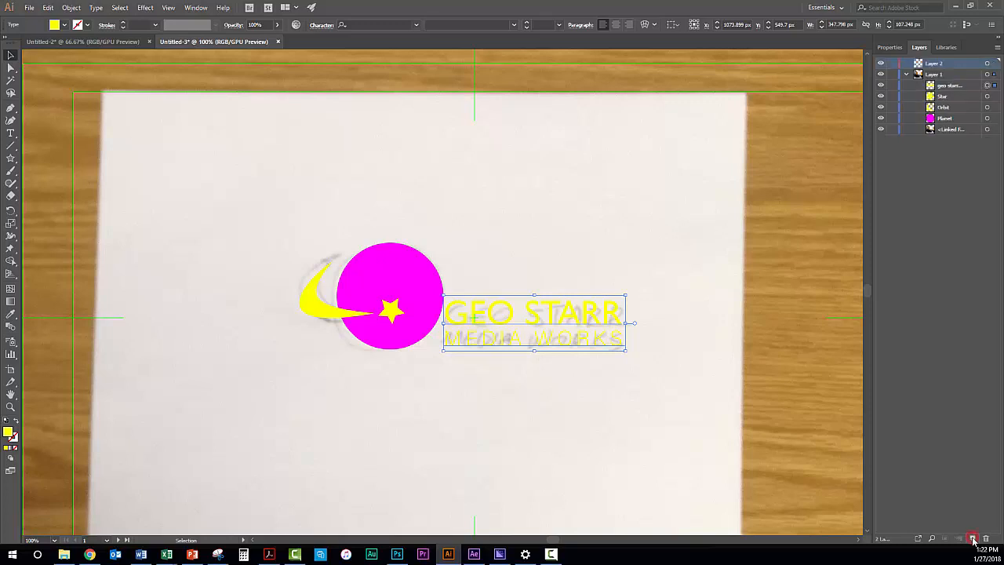
{"action": "left_click", "coordinate": [974, 539]}
{"action": "left_click", "coordinate": [973, 539]}
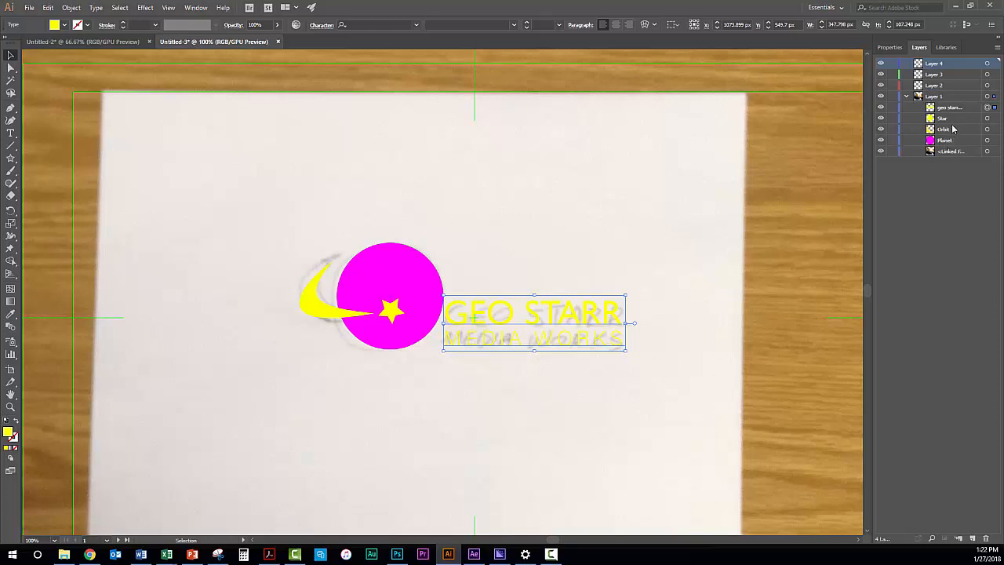
Move the "geo starr media works" text object from Layer 1 into Layer 4 and rename that layer Text
{"action": "left_click", "coordinate": [945, 110]}
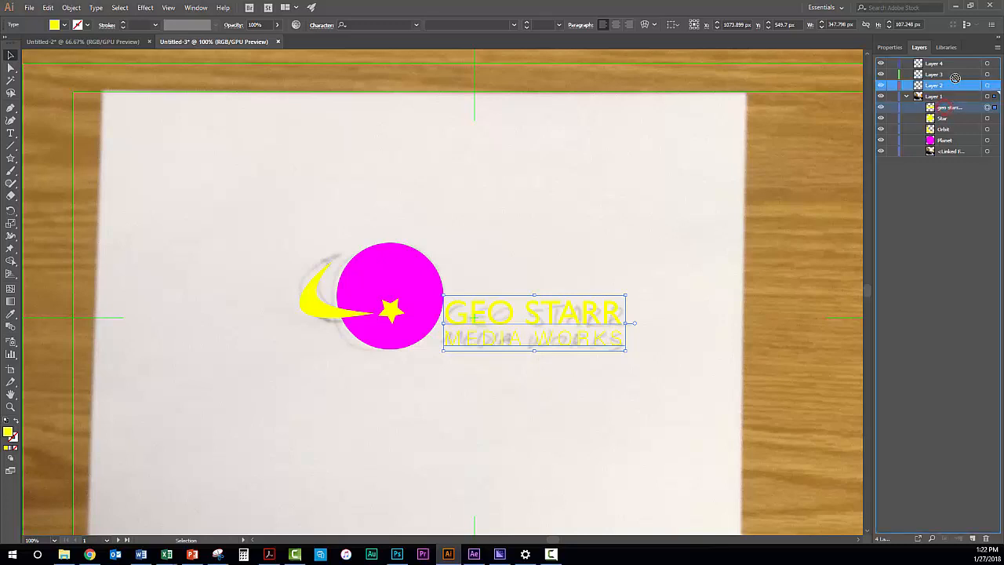
{"action": "left_click", "coordinate": [940, 64]}
{"action": "left_click_drag", "start_coordinate": [940, 64], "coordinate": [939, 61]}
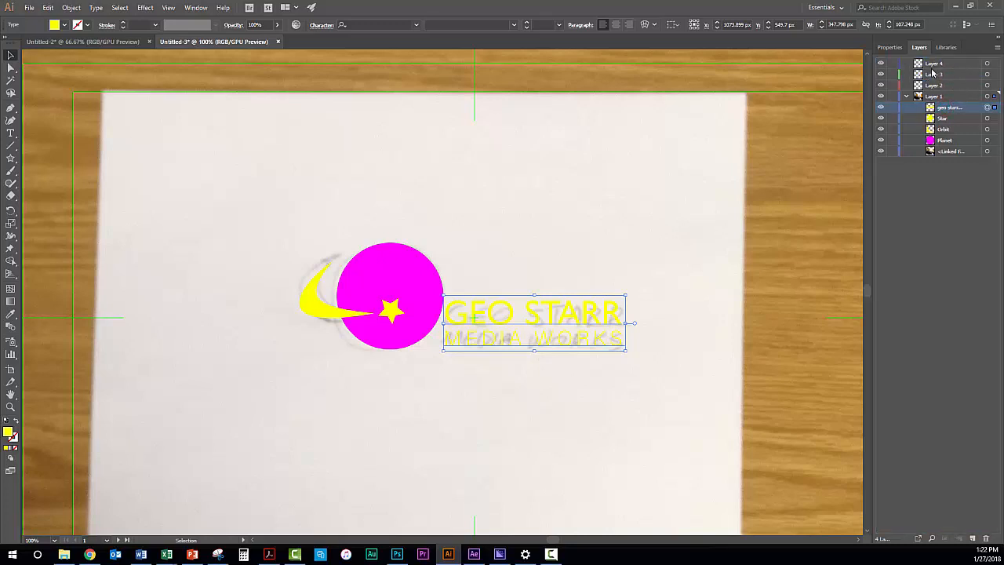
{"action": "left_click_drag", "start_coordinate": [944, 108], "coordinate": [928, 64]}
{"action": "double_click", "coordinate": [931, 66]}
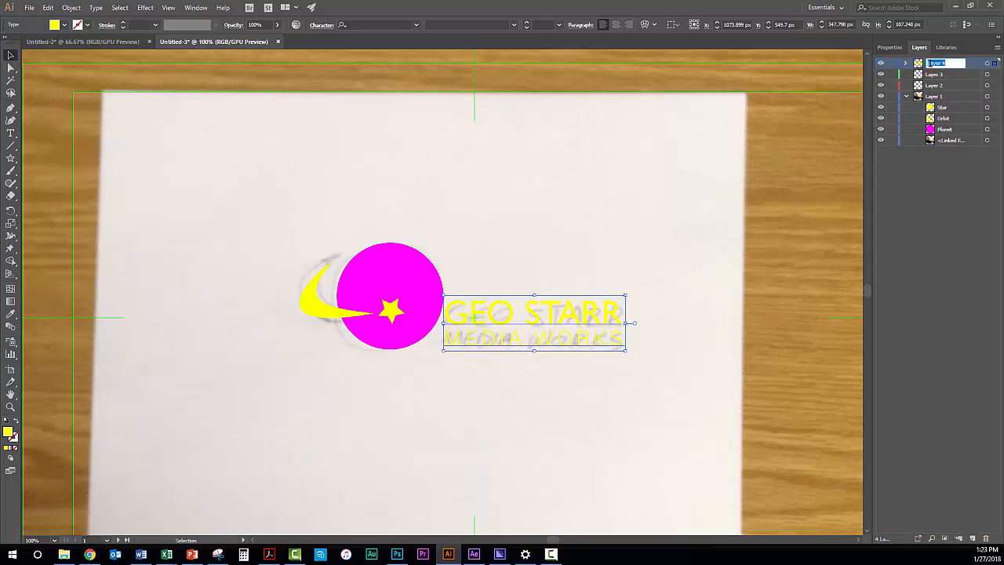
{"action": "type", "text": "Text"}
{"action": "key", "text": "Return"}
Move the Star shape from Layer 1 into Layer 3 and rename that layer Star
{"action": "left_click", "coordinate": [942, 108]}
{"action": "left_click", "coordinate": [936, 74]}
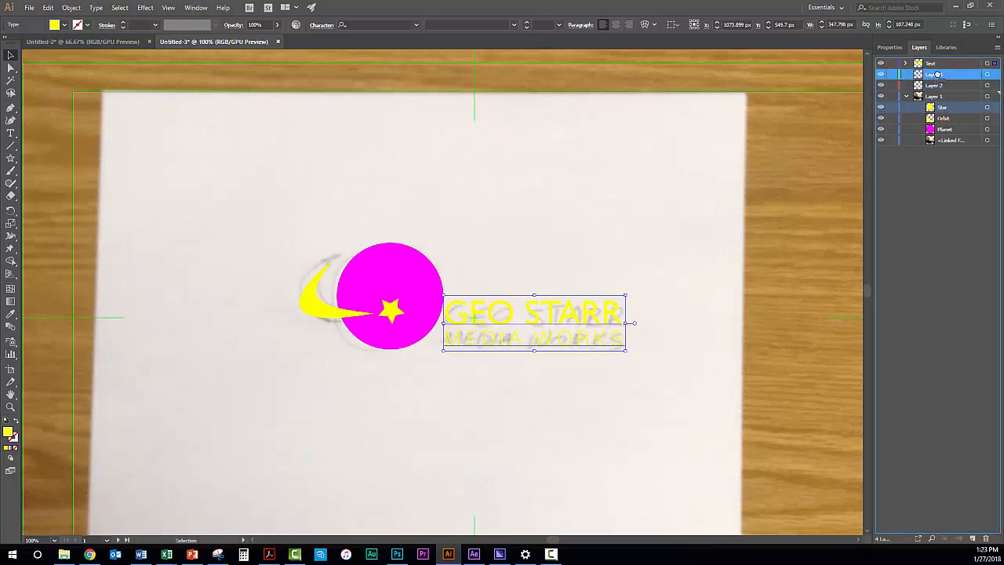
{"action": "left_click_drag", "start_coordinate": [935, 75], "coordinate": [935, 74]}
{"action": "double_click", "coordinate": [933, 73]}
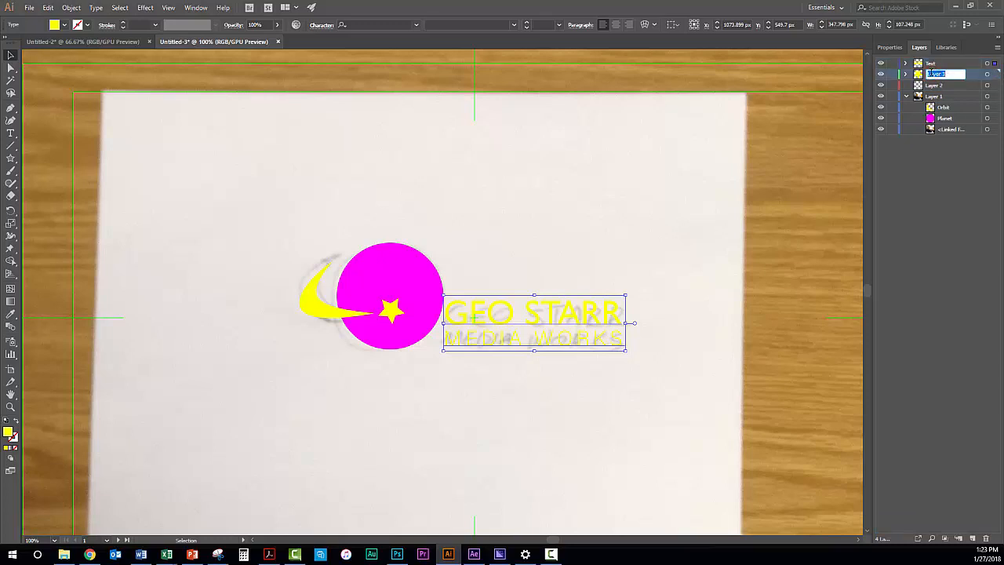
{"action": "type", "text": "Star"}
{"action": "key", "text": "Return"}
Move the Orbit shape from Layer 1 into Layer 2 and rename that layer Orbit
{"action": "left_click", "coordinate": [943, 107]}
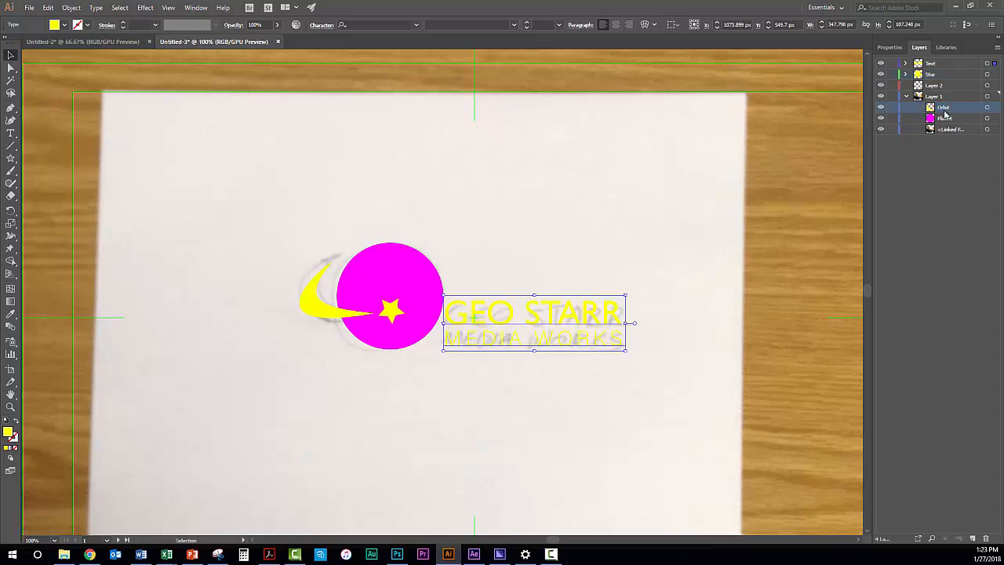
{"action": "left_click_drag", "start_coordinate": [945, 112], "coordinate": [931, 85]}
{"action": "double_click", "coordinate": [931, 84]}
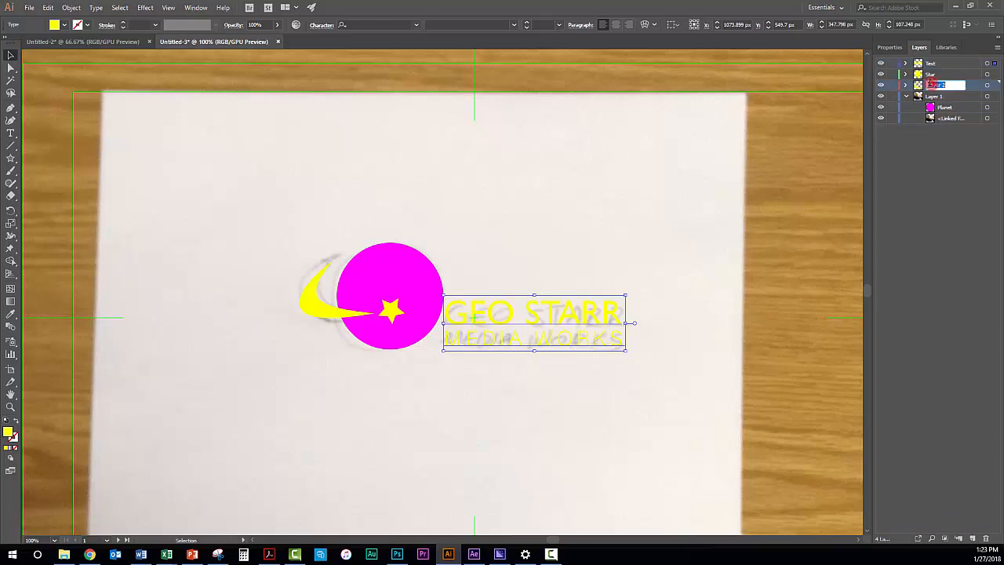
{"action": "type", "text": "Orbit"}
{"action": "key", "text": "Return"}
Rename Layer 1 as Planet and hide the linked sketch photo inside it
{"action": "double_click", "coordinate": [932, 96]}
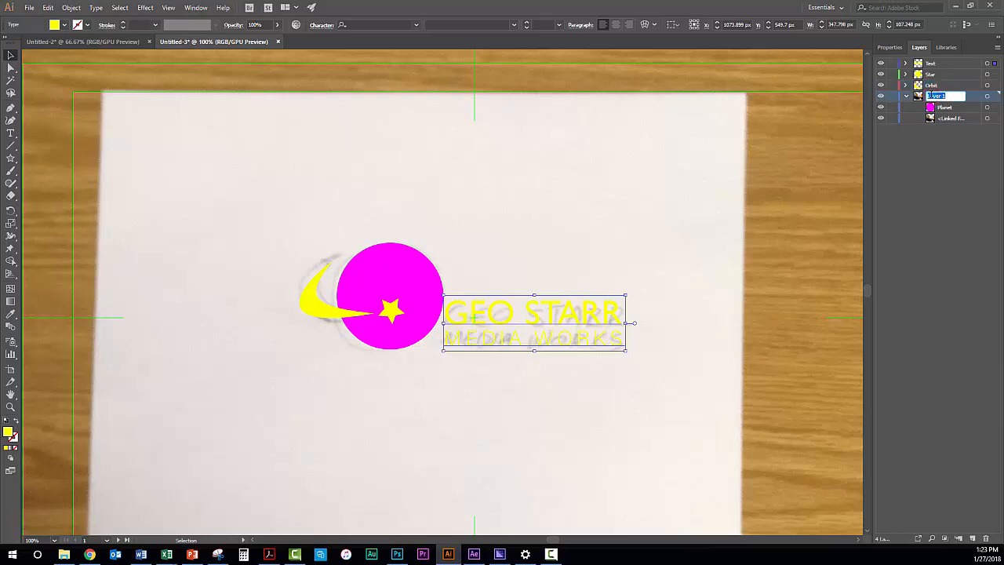
{"action": "type", "text": "Blanet"}
{"action": "key", "text": "Return"}
{"action": "left_click", "coordinate": [881, 119]}
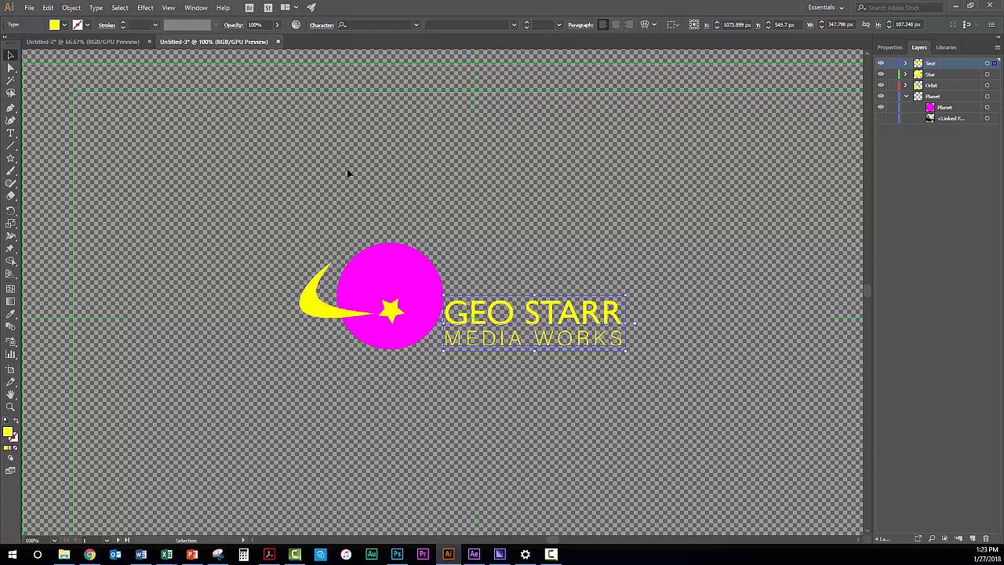
{"action": "left_click", "coordinate": [29, 7]}
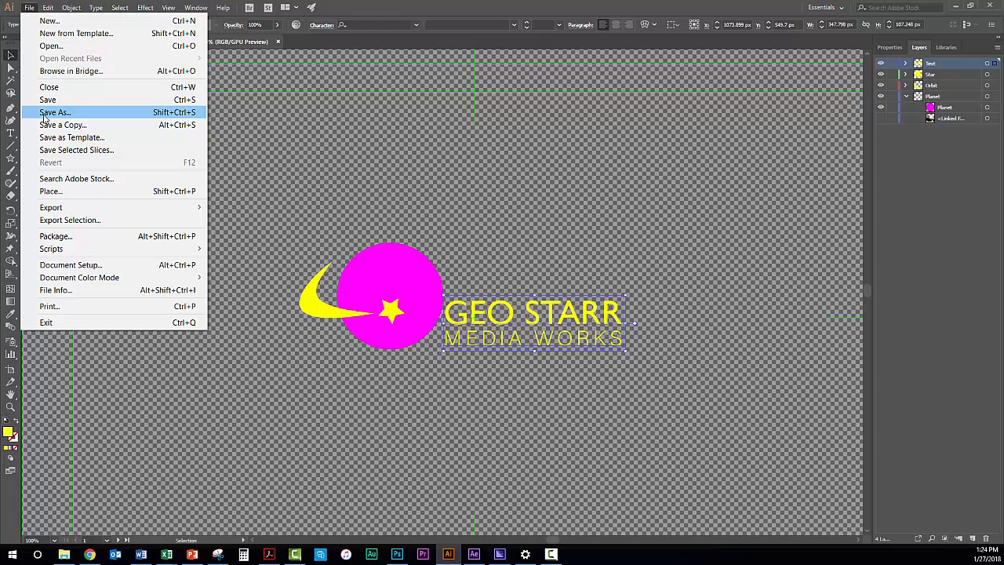
{"action": "left_click", "coordinate": [29, 9]}
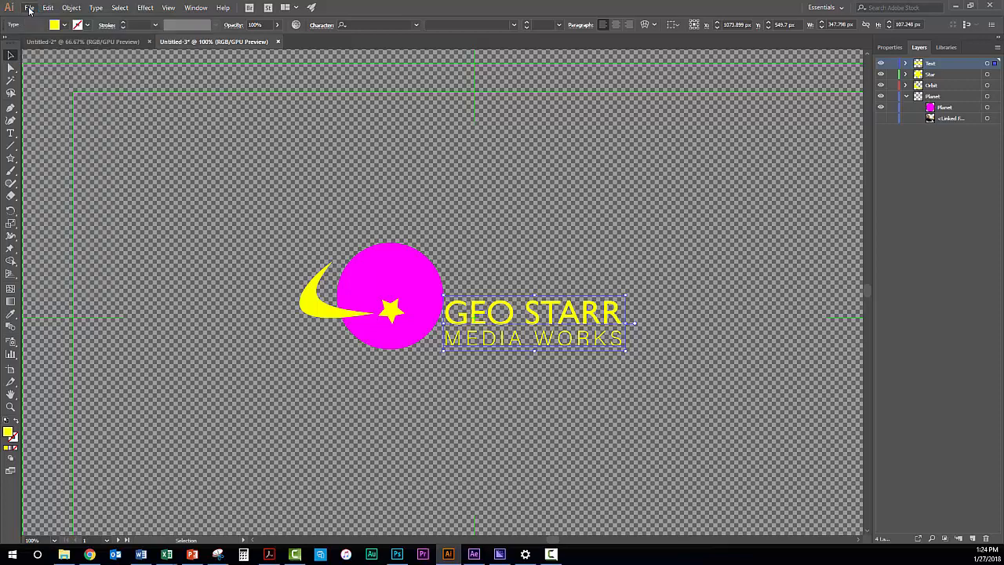